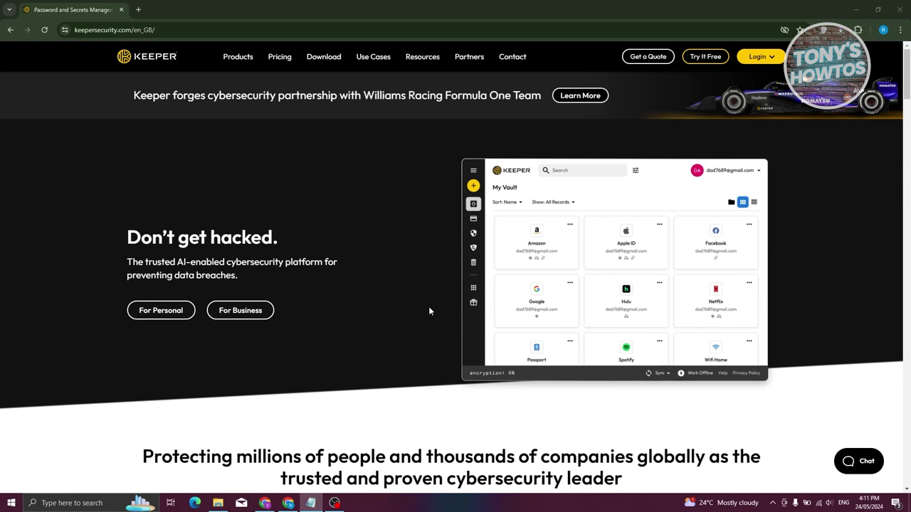
Show the Personal and Family pricing (AU$4.58 and AU$10.08/month) and close the 20% off popup.
click(282, 61)
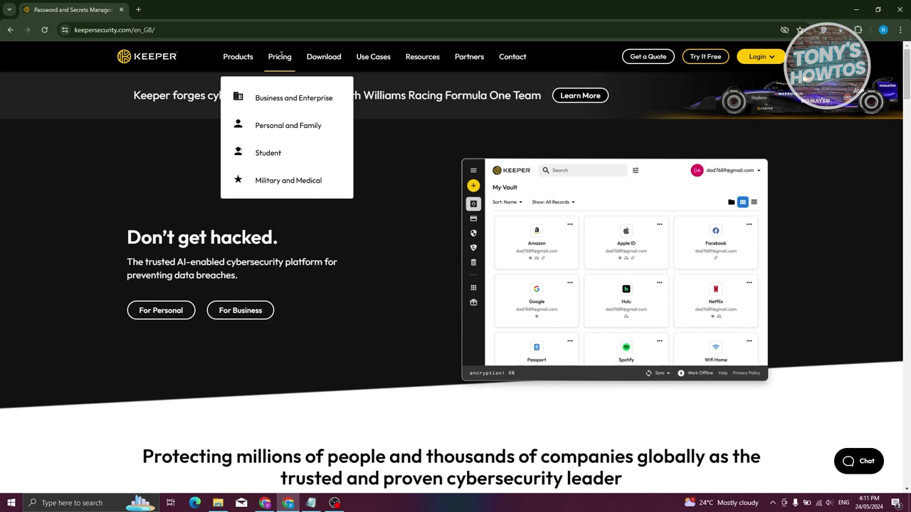
click(287, 131)
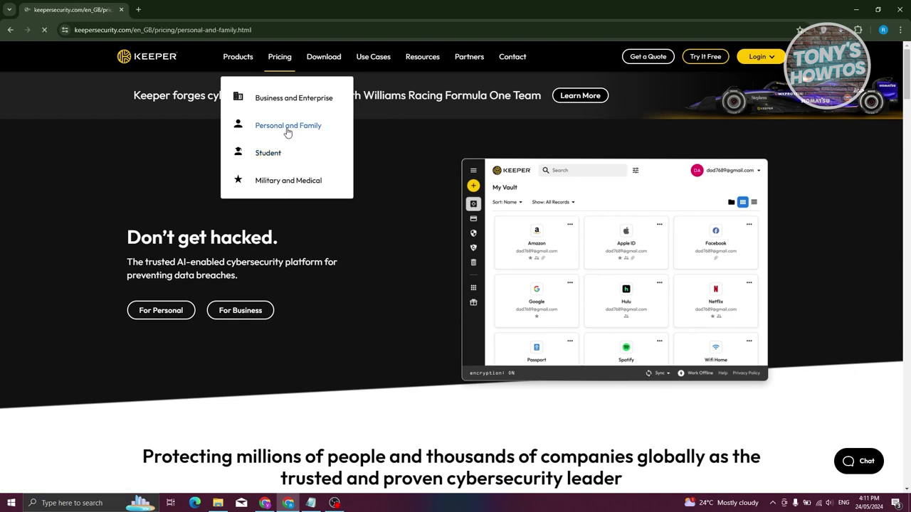
scroll(297, 304, down, 1)
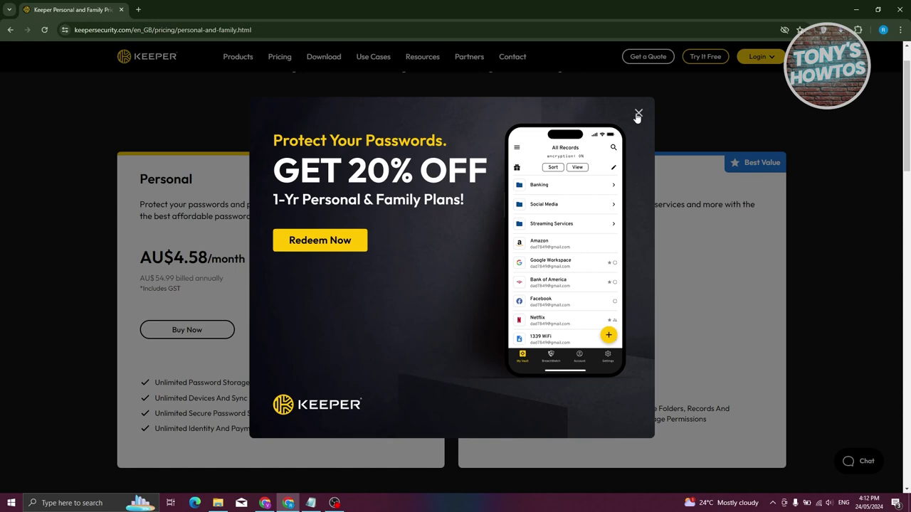
click(638, 114)
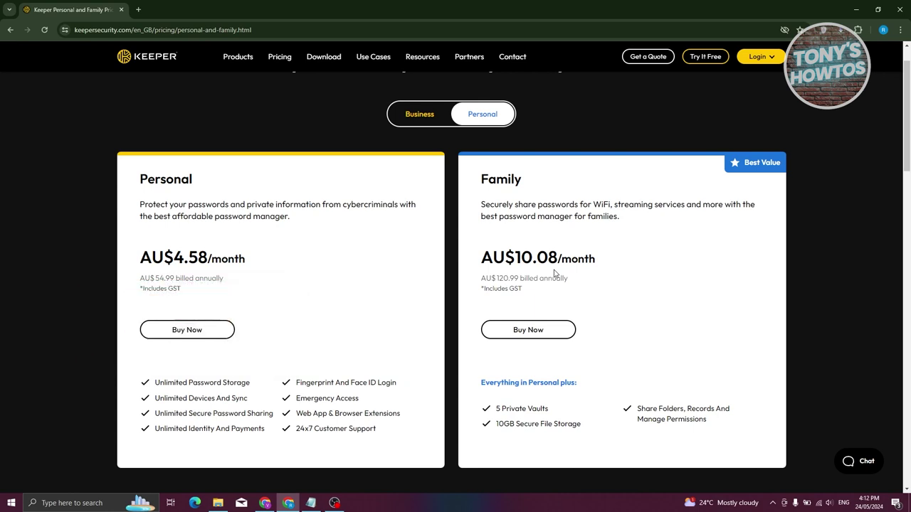
Start the free Personal and Family trial and submit the autofilled email address.
click(714, 59)
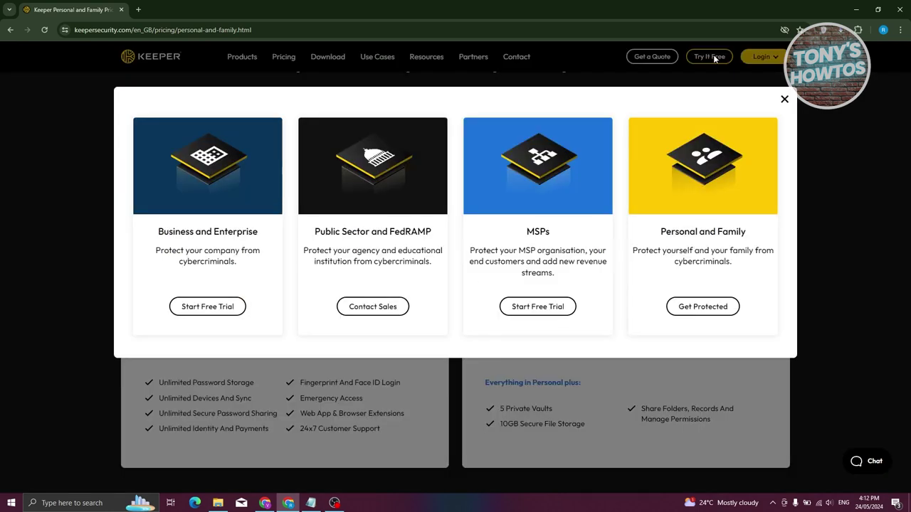
click(686, 308)
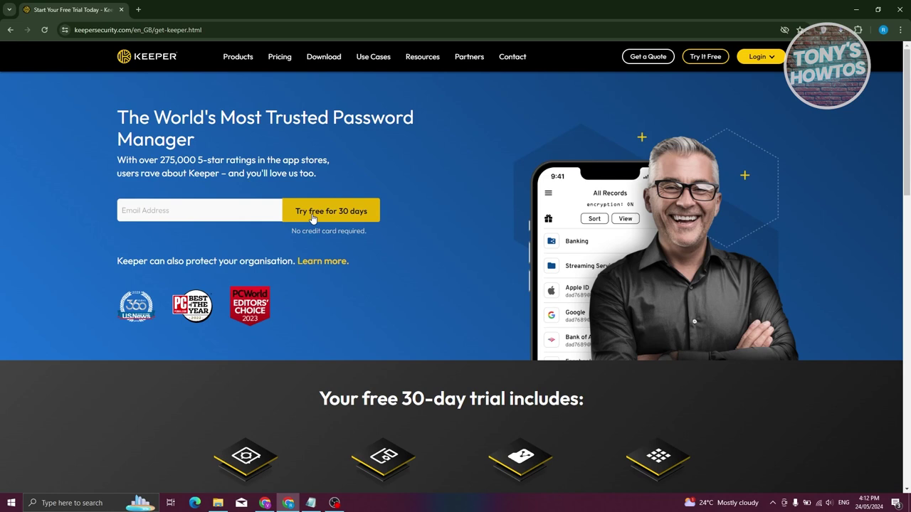
click(209, 211)
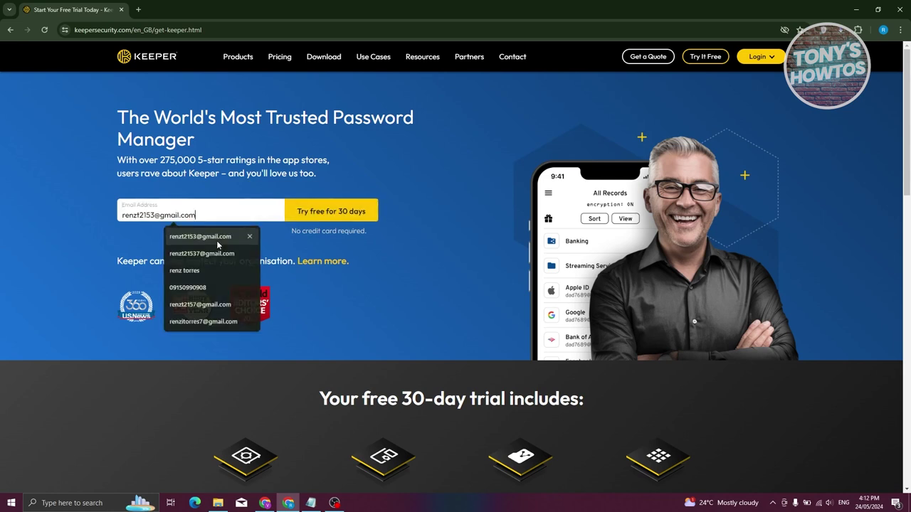
click(218, 239)
key(Return)
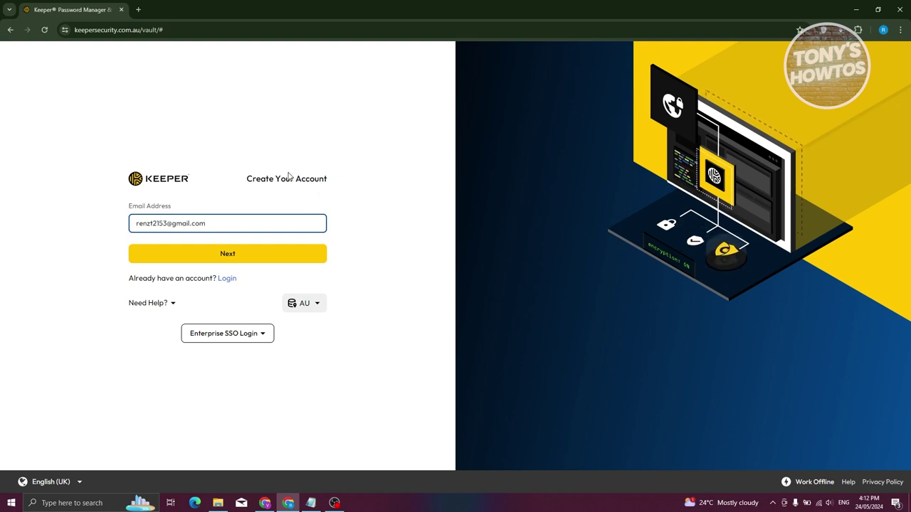
Continue account creation with the pre-filled email and open a new browser tab.
drag(137, 225, 205, 224)
click(205, 255)
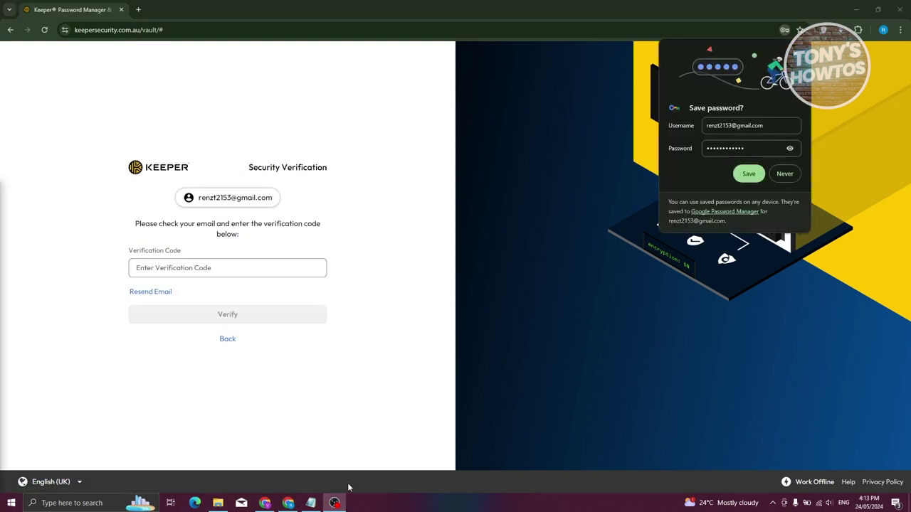
click(138, 9)
Go to Gmail, check the signed-in account and open the Spam folder.
text(gmai)
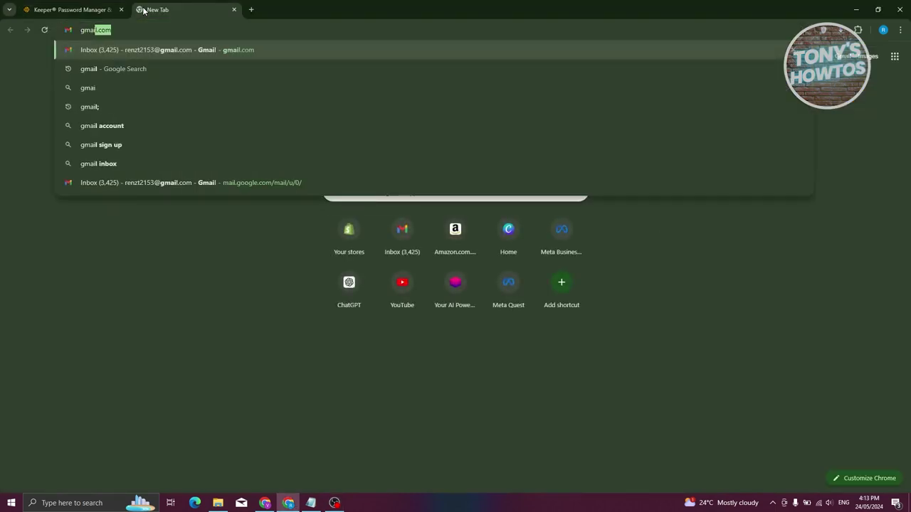
key(Return)
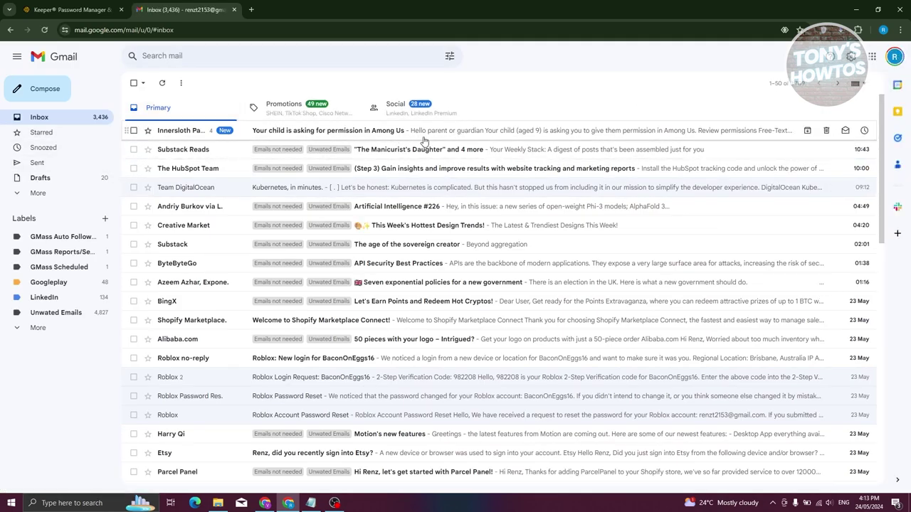
click(895, 57)
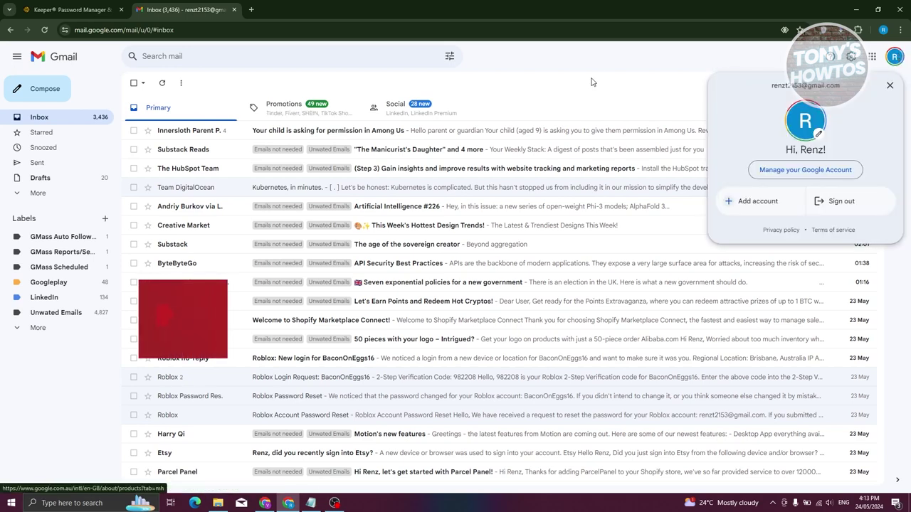
click(569, 82)
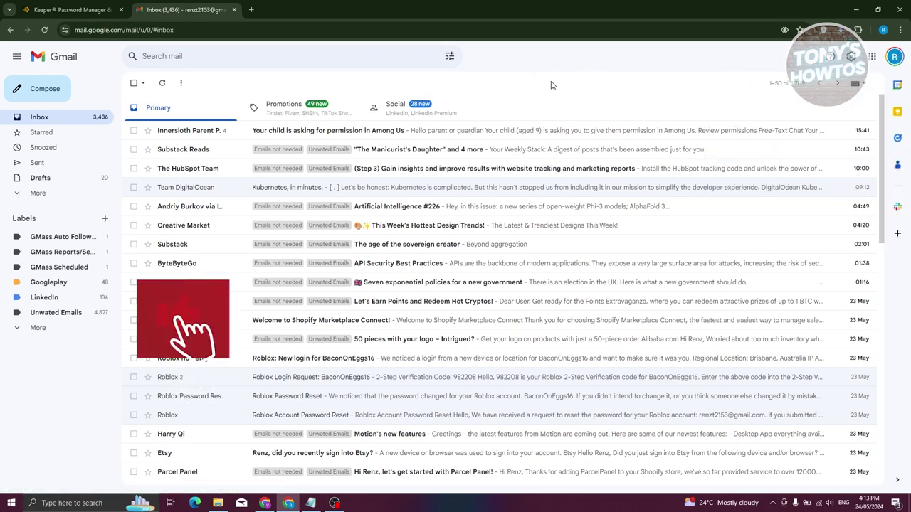
click(38, 193)
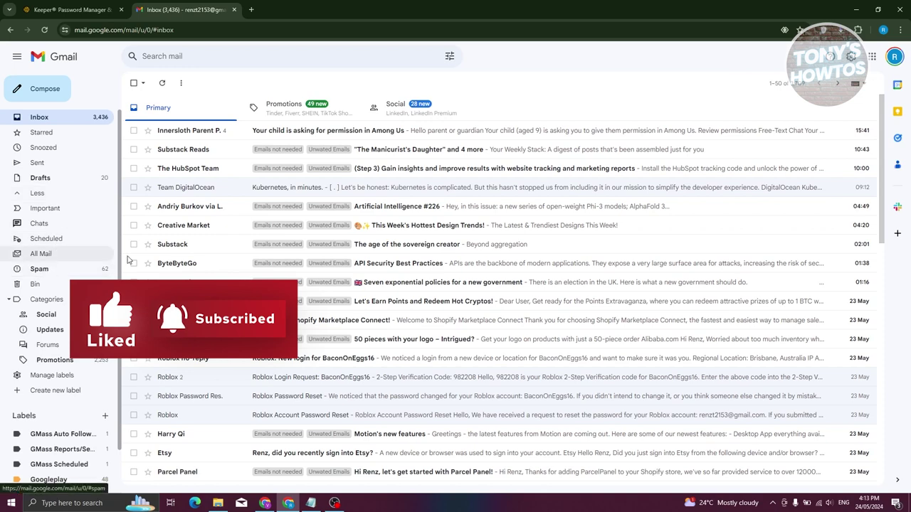
click(39, 268)
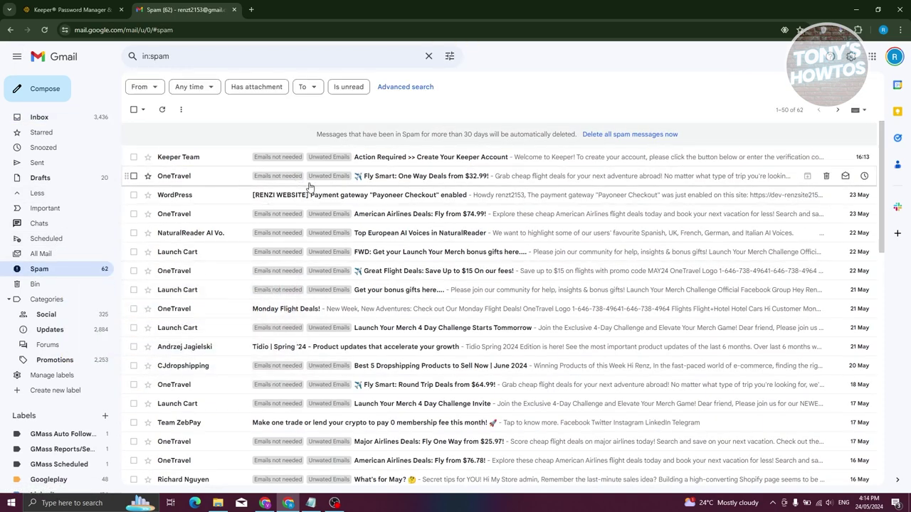
click(426, 159)
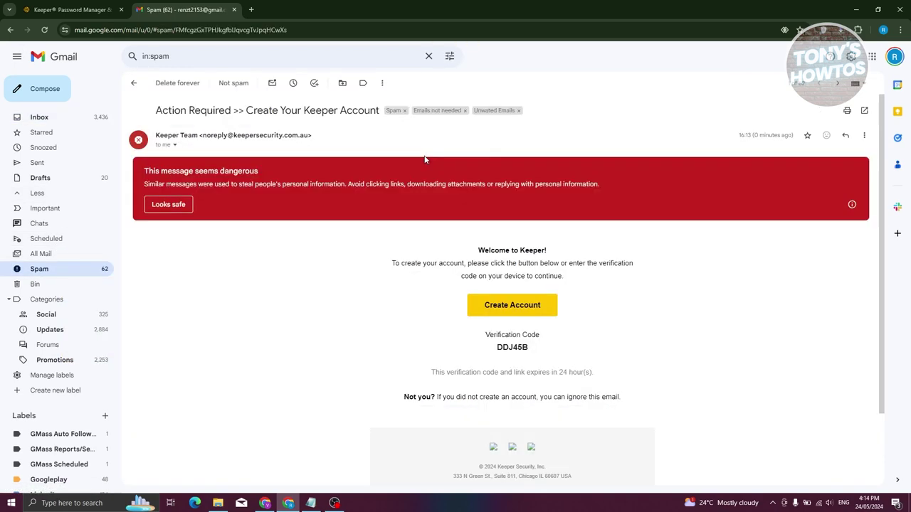
scroll(302, 313, down, 2)
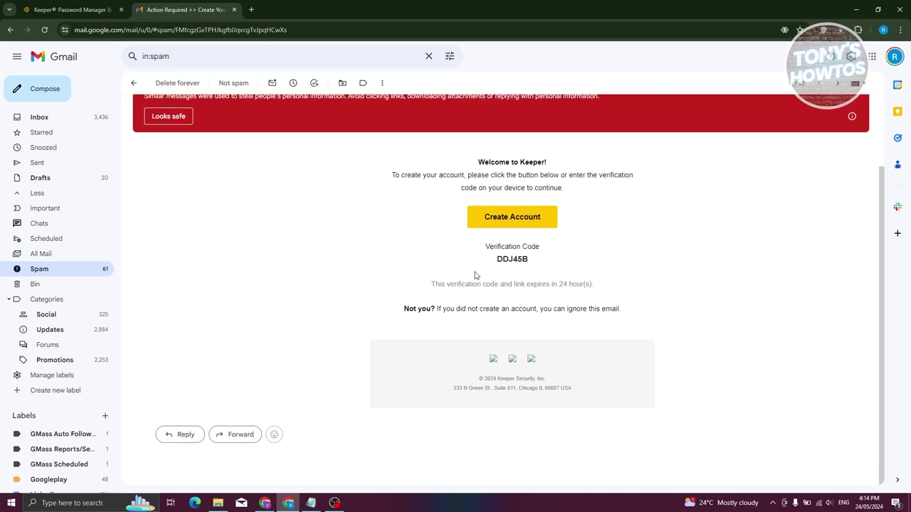
scroll(503, 267, up, 1)
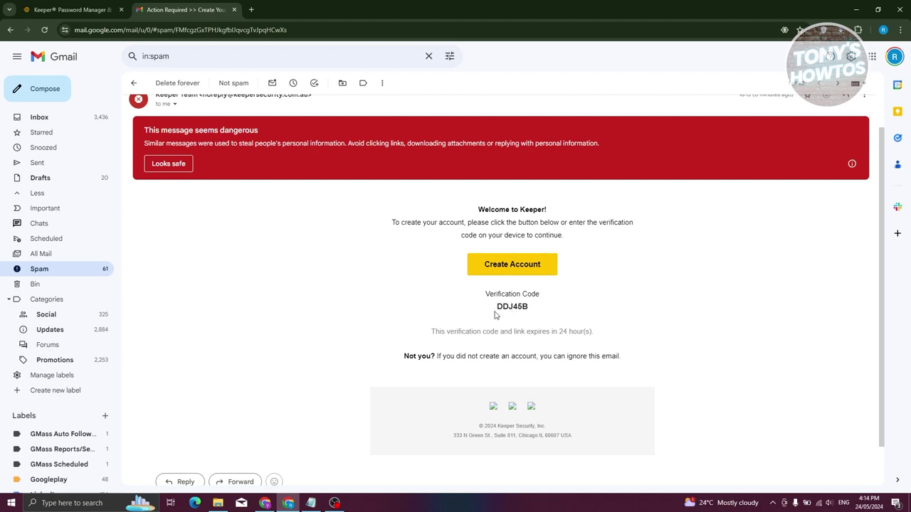
drag(496, 311, 530, 306)
right_click(530, 307)
click(539, 321)
key(ctrl+shift+Tab)
key(ctrl+v)
click(260, 314)
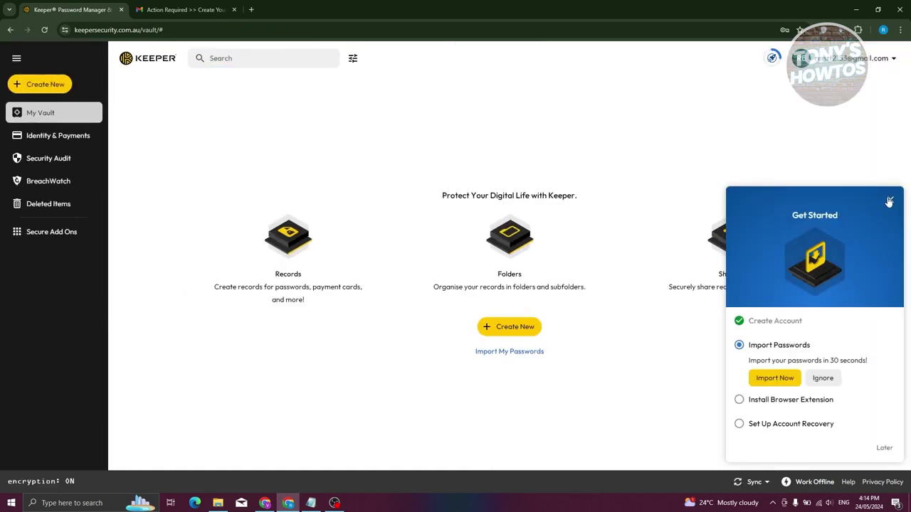
Close the Get Started checklist, then collapse and re-expand the sidebar twice.
click(890, 199)
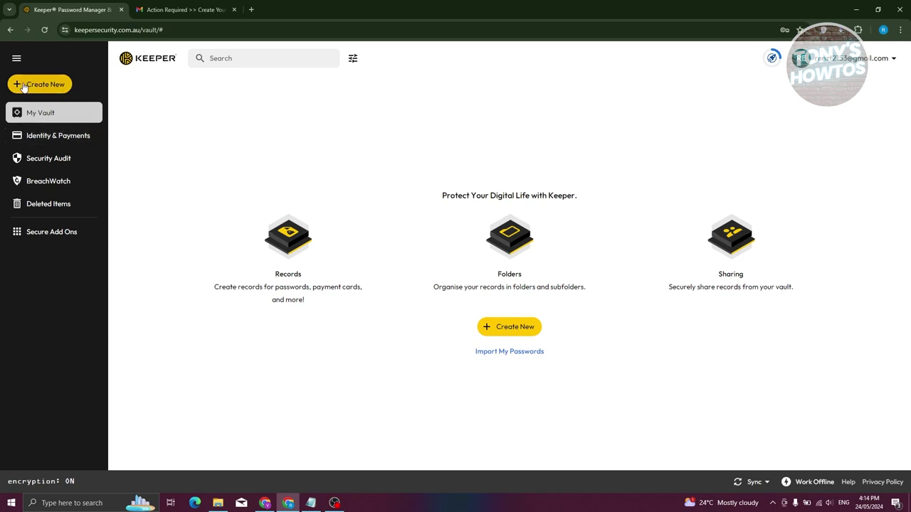
click(16, 58)
click(15, 59)
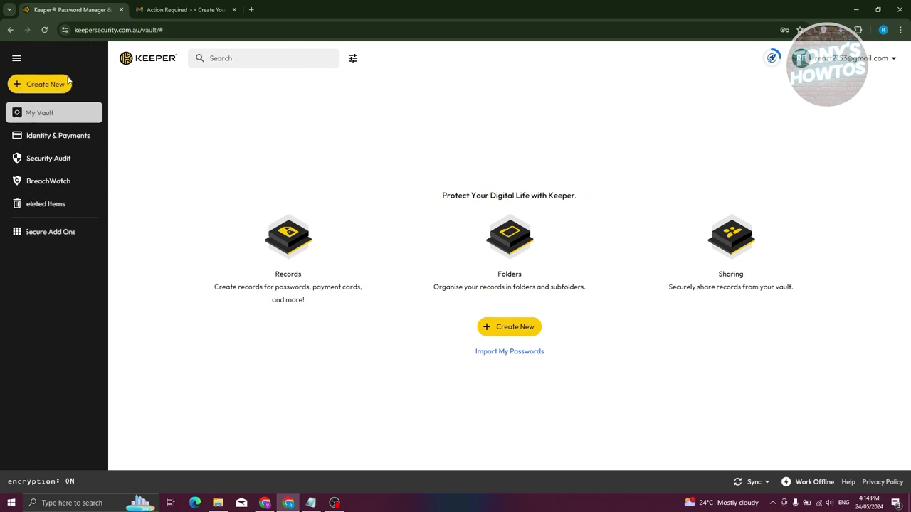
click(15, 59)
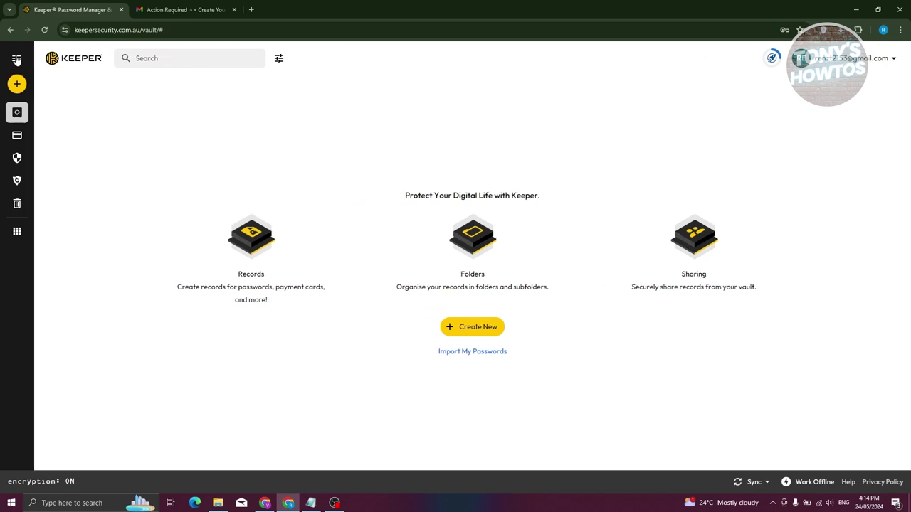
click(16, 59)
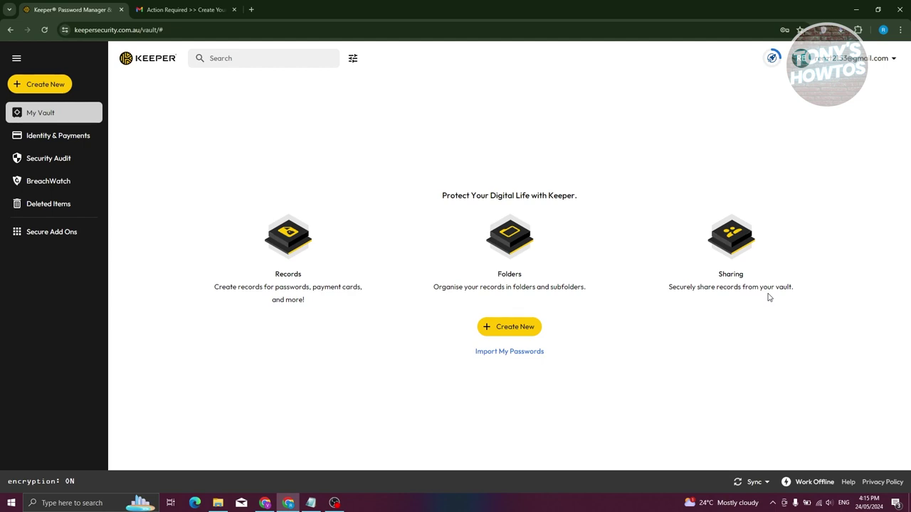
Create a folder named 'Test Folder' in My Vault and dismiss the confirmation toast.
click(524, 330)
click(34, 89)
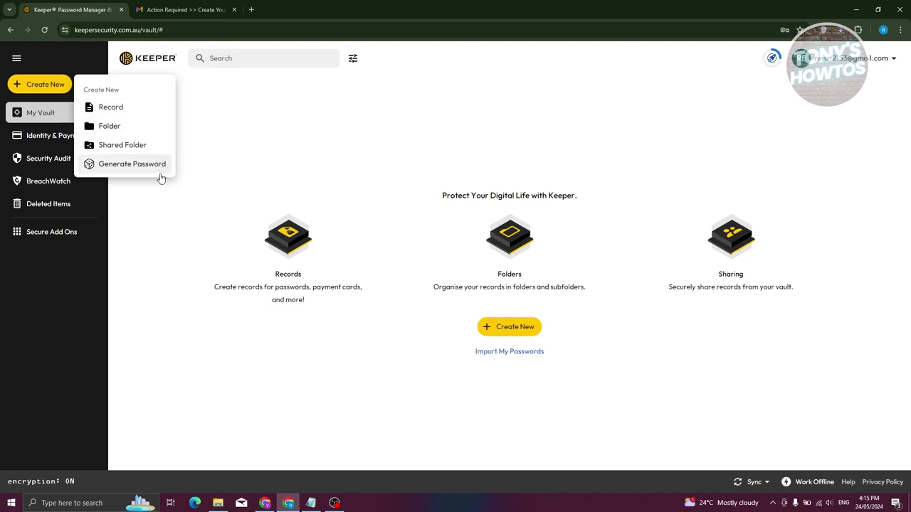
click(506, 326)
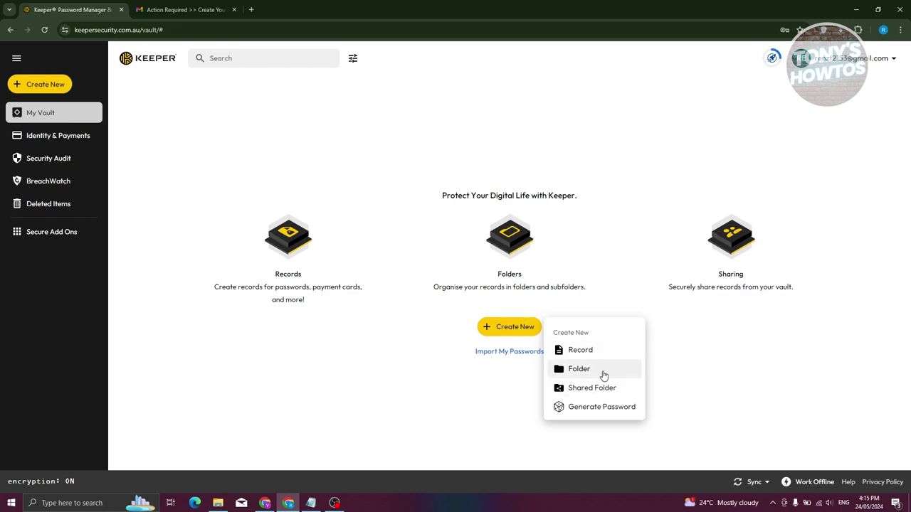
click(603, 376)
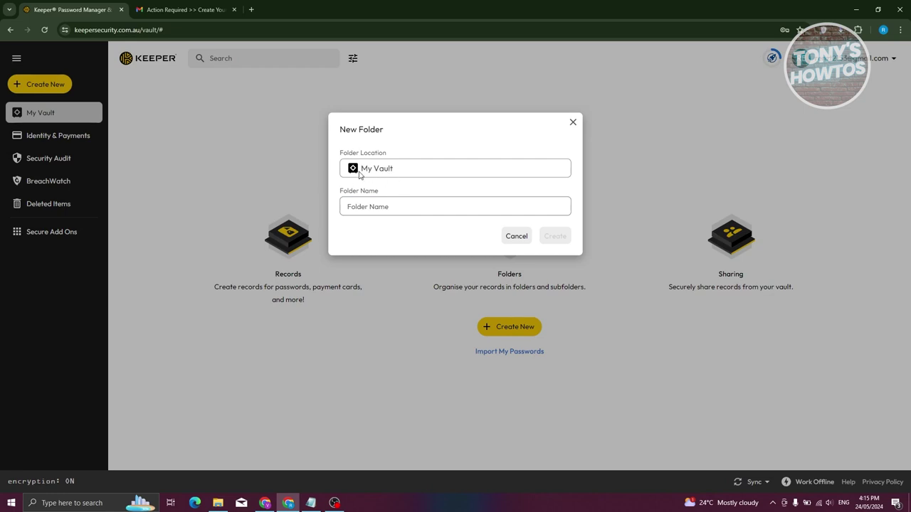
click(375, 204)
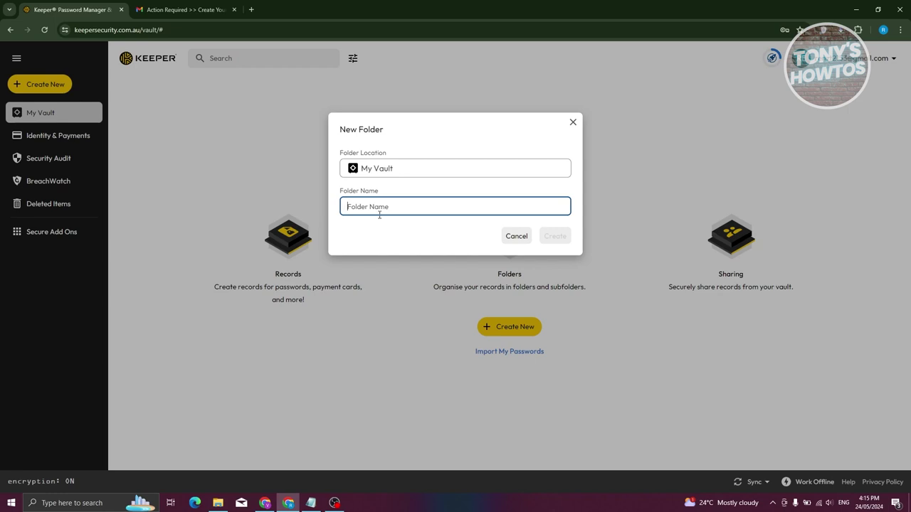
text(Test Folder)
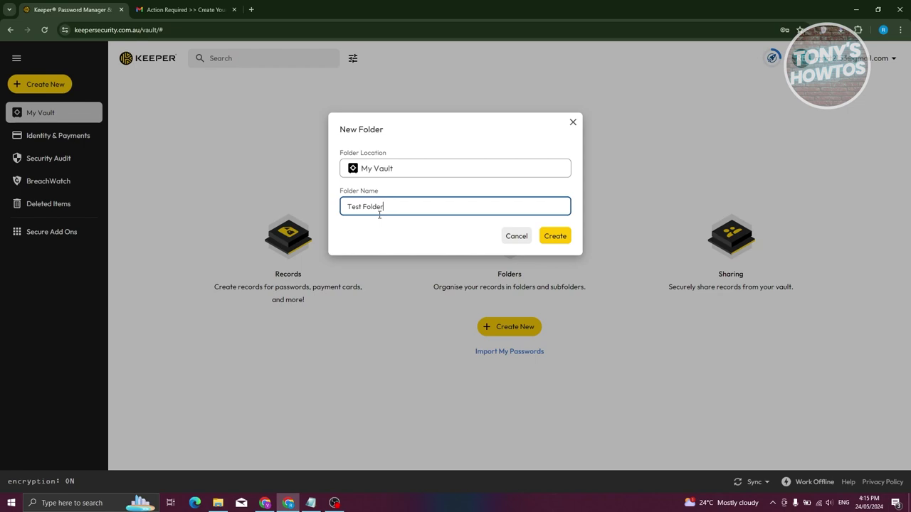
click(555, 236)
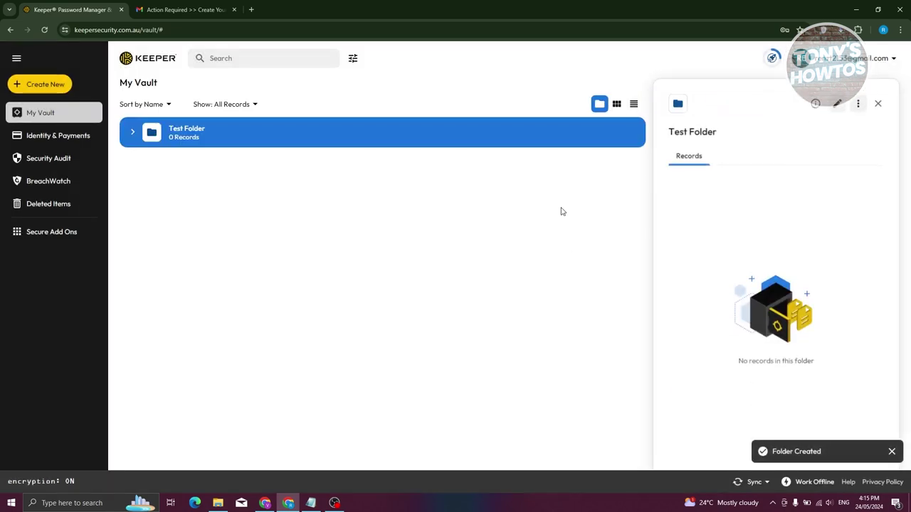
click(133, 135)
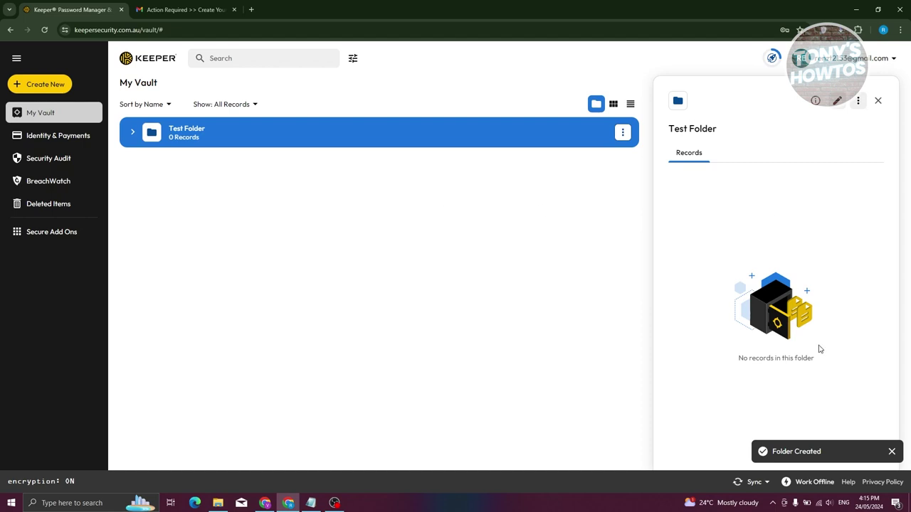
click(891, 451)
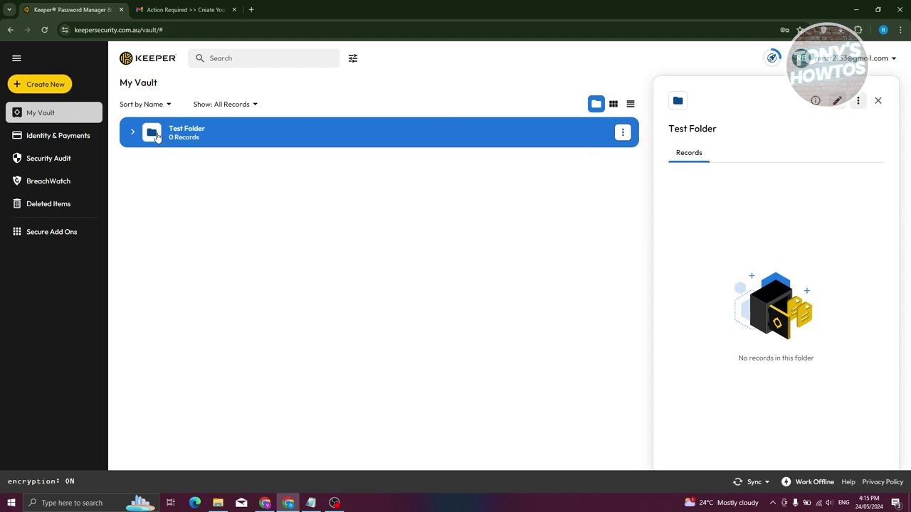
click(50, 88)
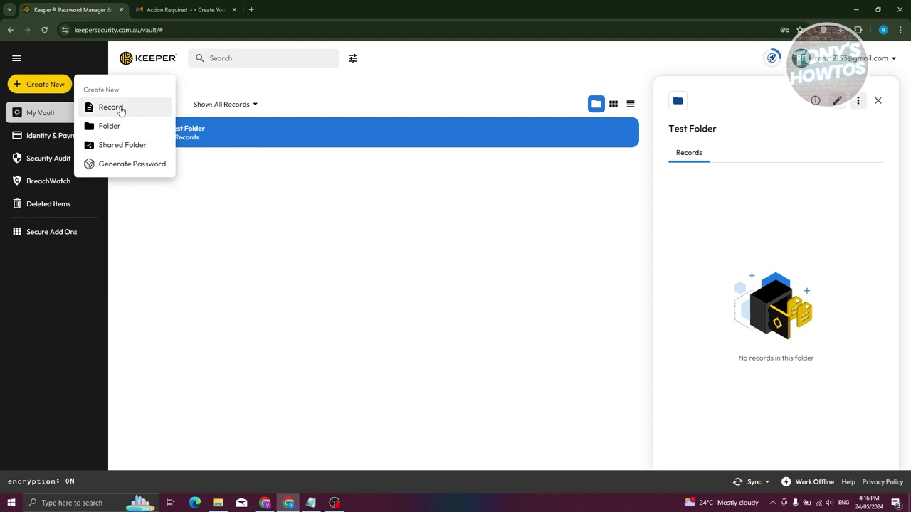
click(130, 127)
click(474, 171)
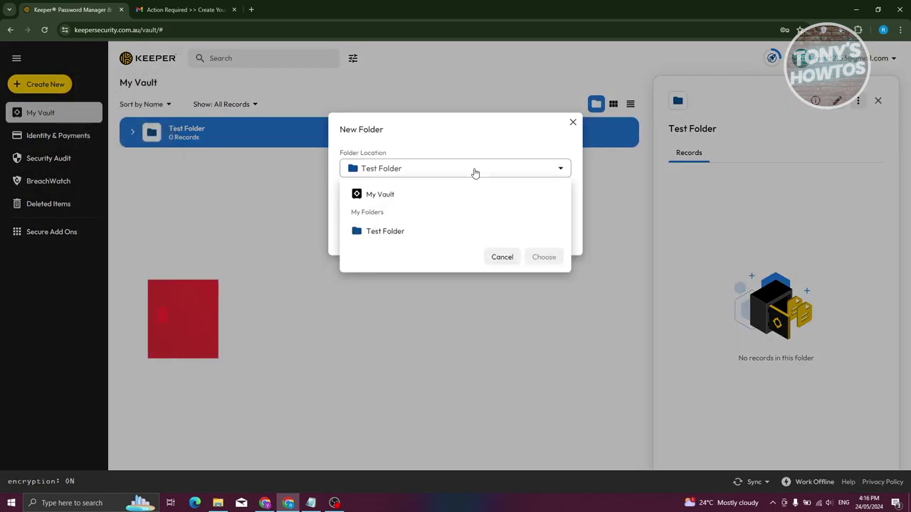
click(384, 194)
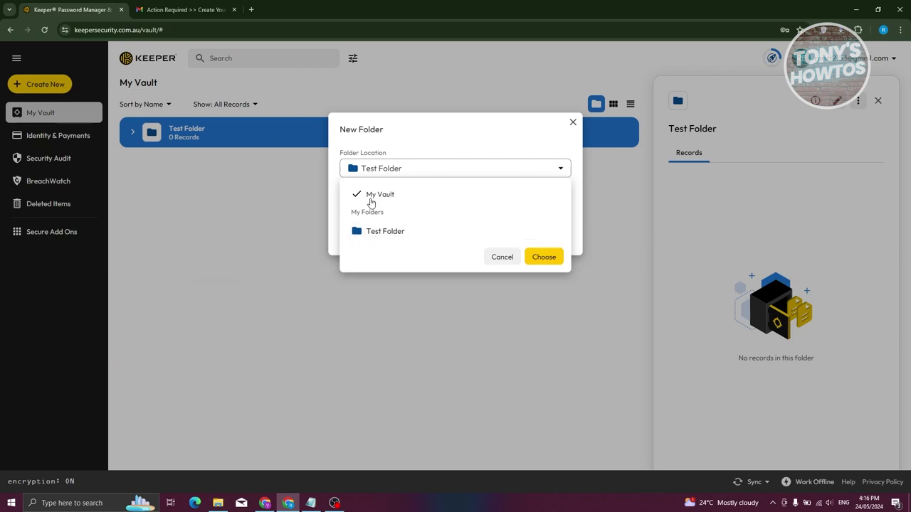
click(370, 201)
click(391, 171)
click(378, 228)
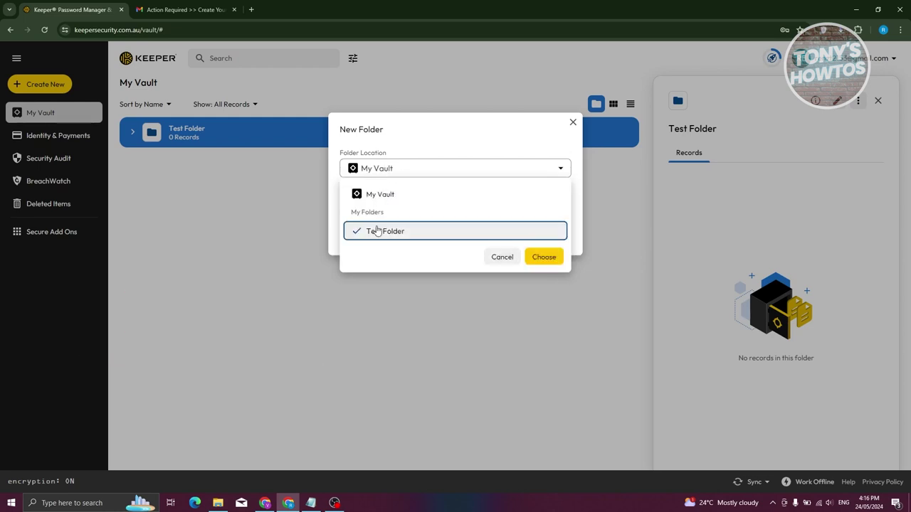
click(555, 263)
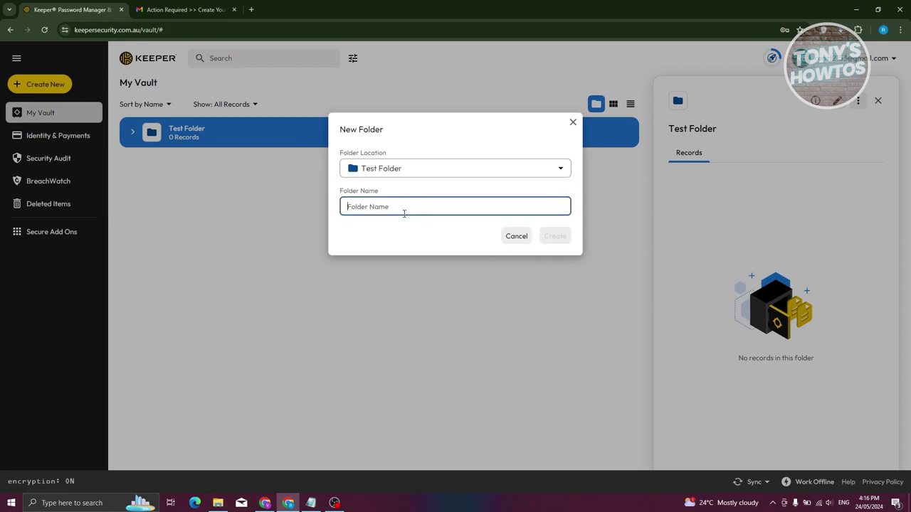
click(524, 236)
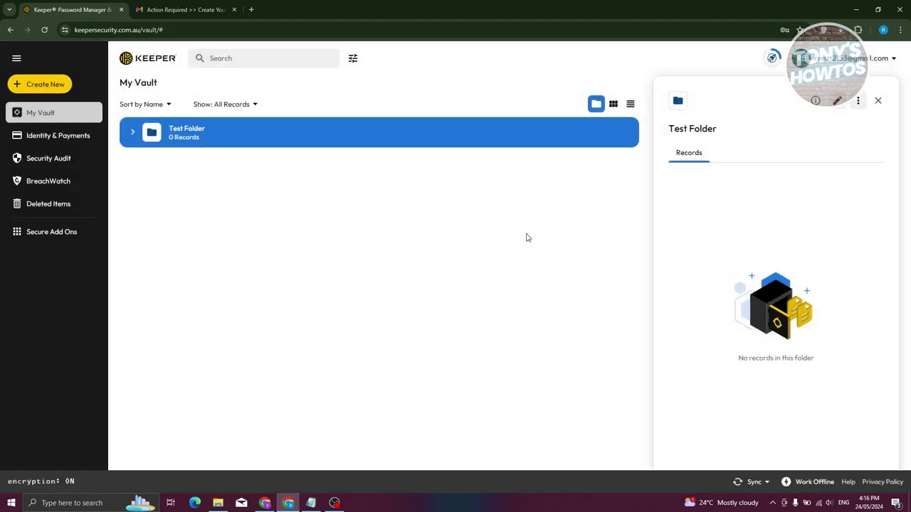
Start a new Address record titled 'Home' and continue to its full form.
click(65, 88)
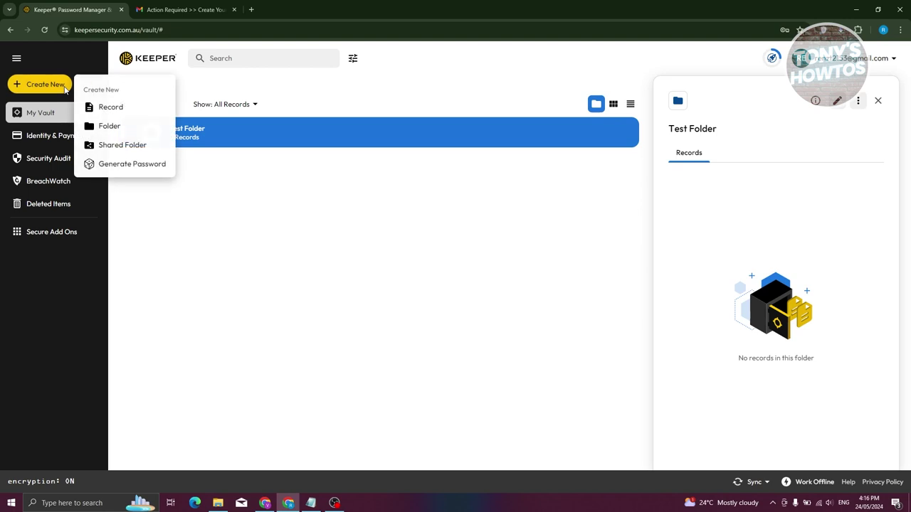
click(146, 108)
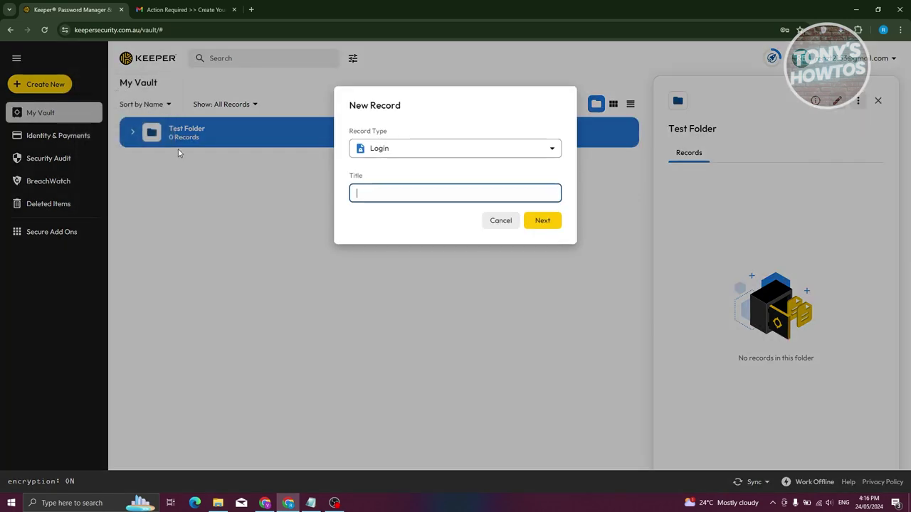
click(469, 150)
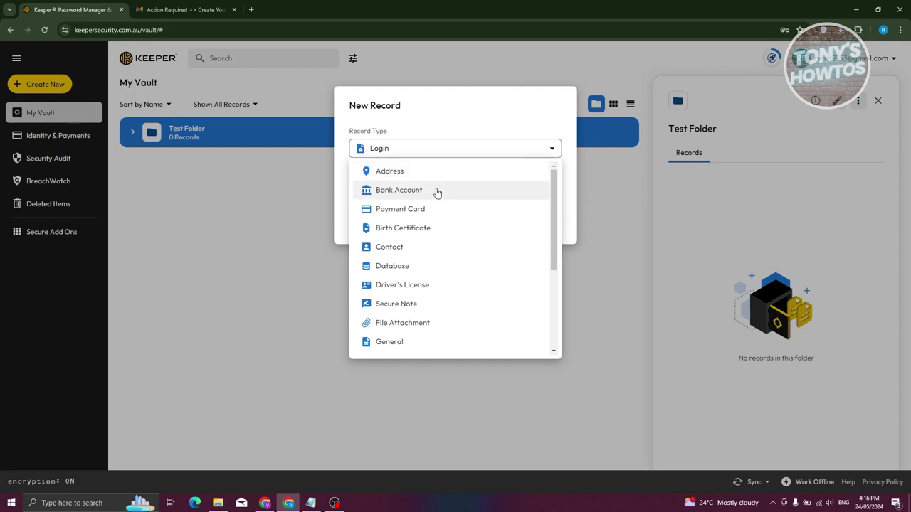
scroll(431, 258, down, 3)
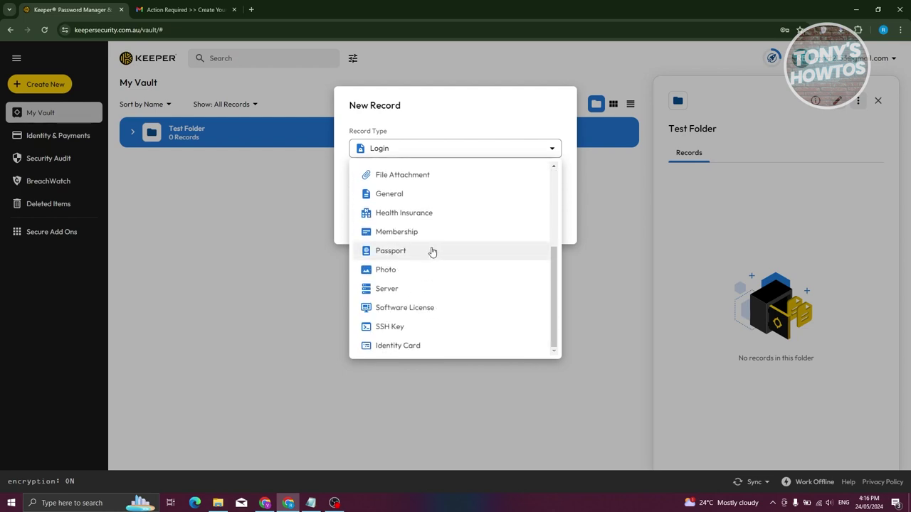
scroll(431, 251, up, 3)
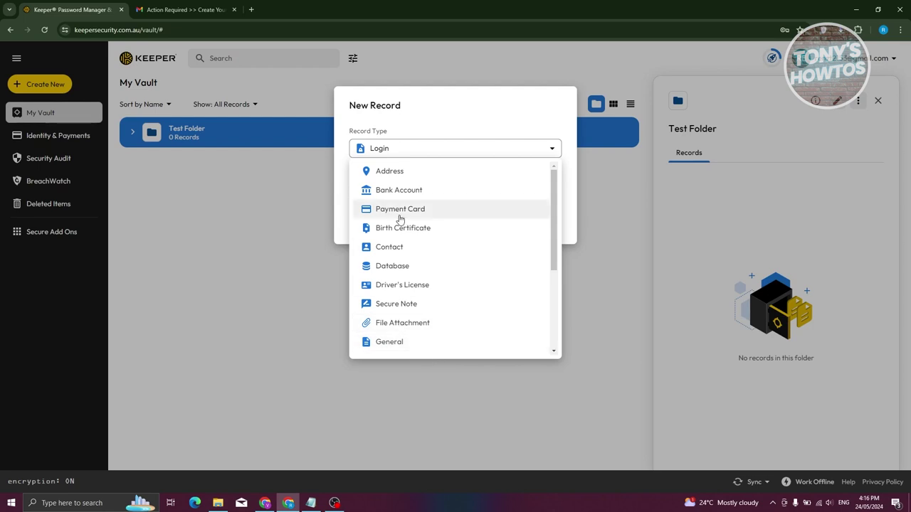
click(398, 177)
click(417, 192)
text(Home)
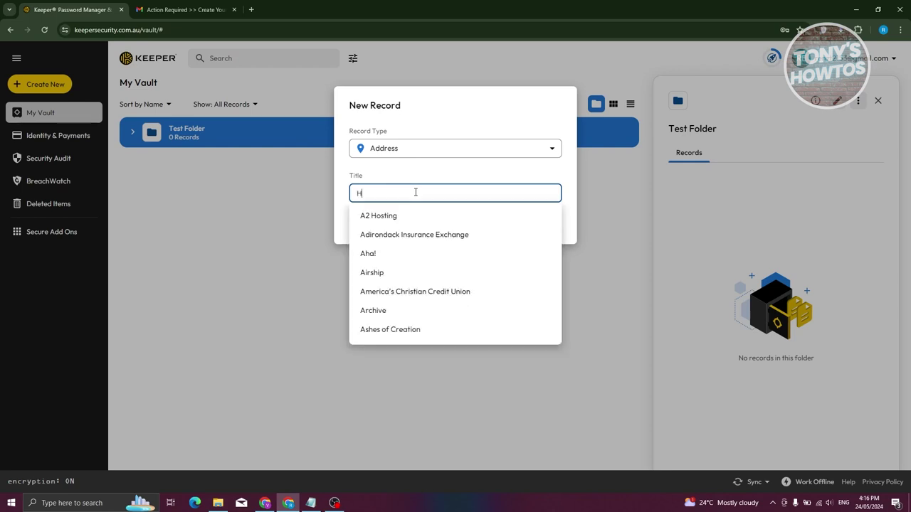
click(434, 171)
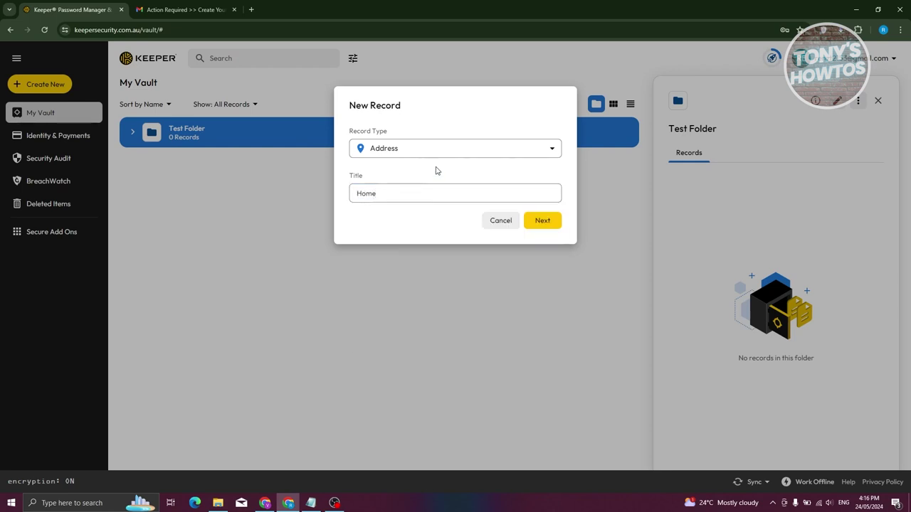
click(537, 222)
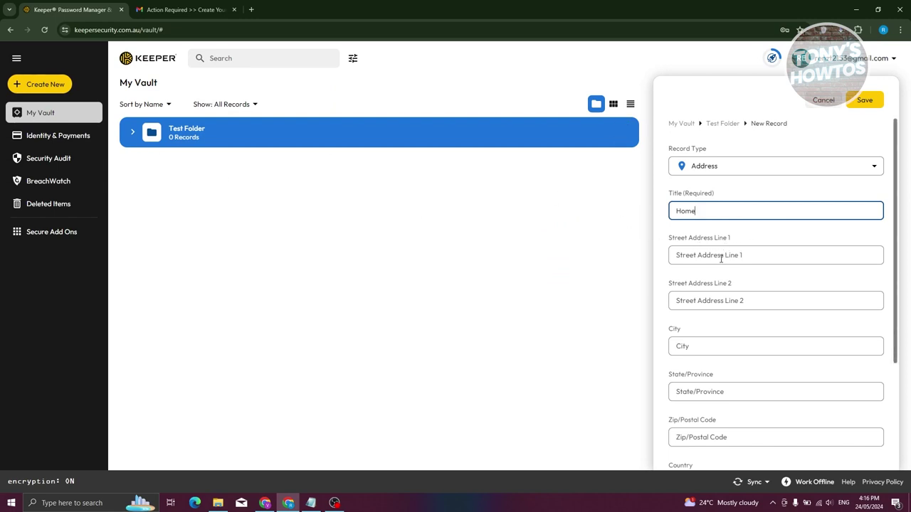
Enter 'address 1' and 'address 2' as street lines and show custom field types.
scroll(715, 257, down, 1)
click(722, 207)
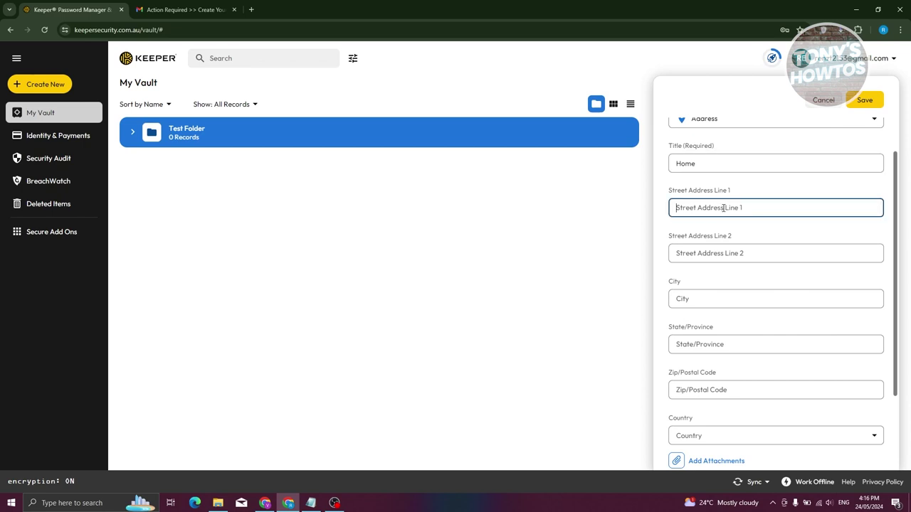
text(address 1)
click(715, 255)
text(a)
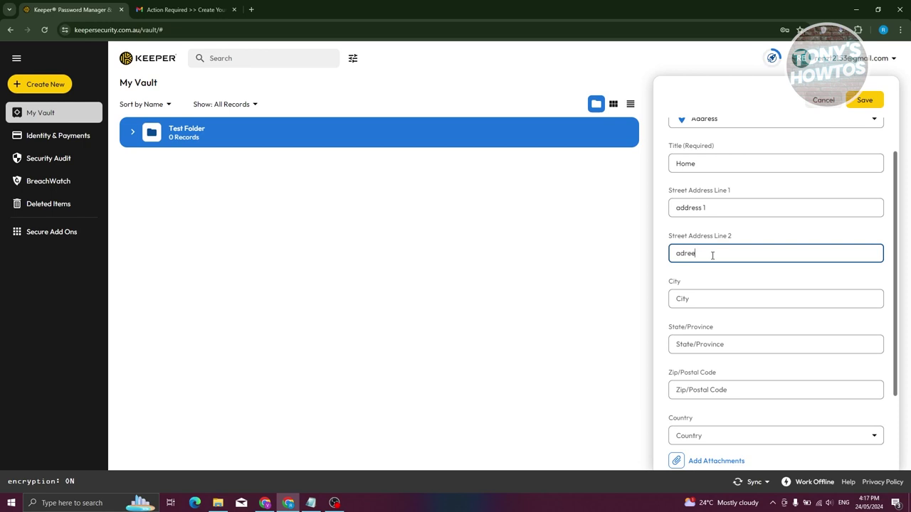
text(ddress 2)
click(721, 206)
scroll(744, 299, down, 1)
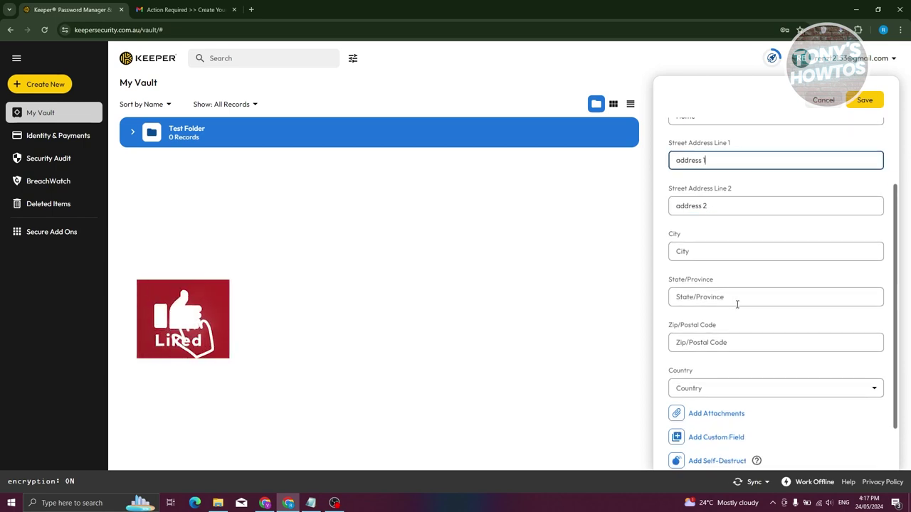
scroll(737, 324, down, 1)
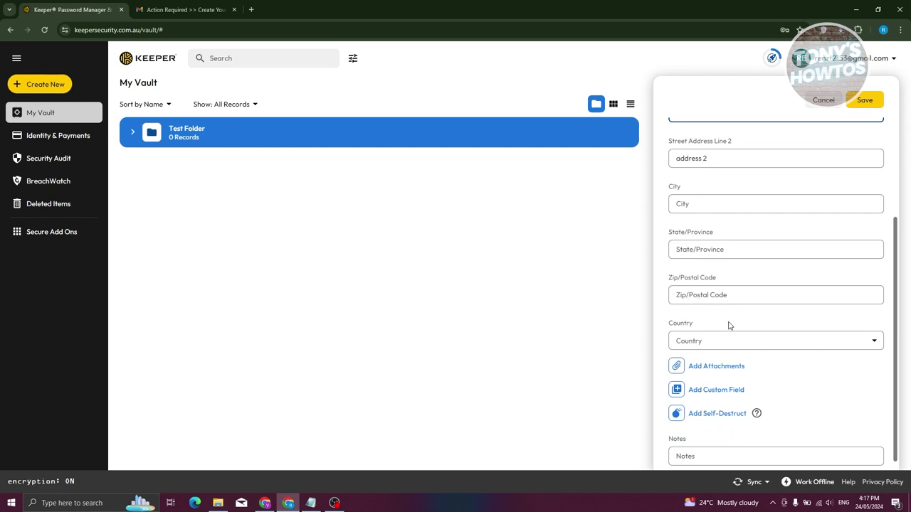
scroll(729, 325, down, 1)
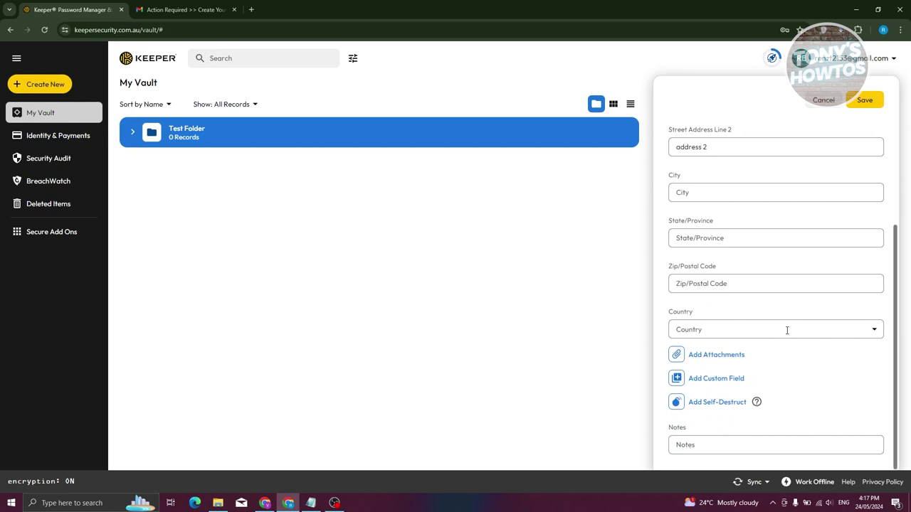
click(731, 379)
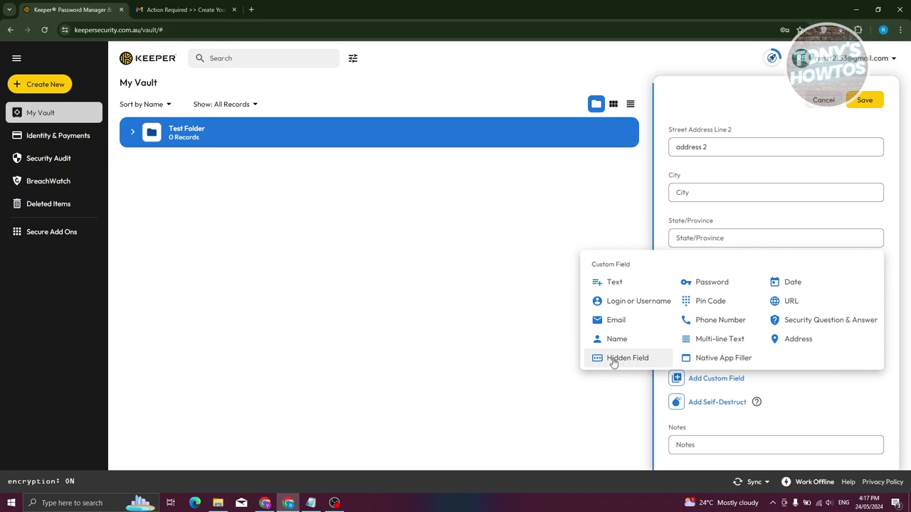
click(844, 395)
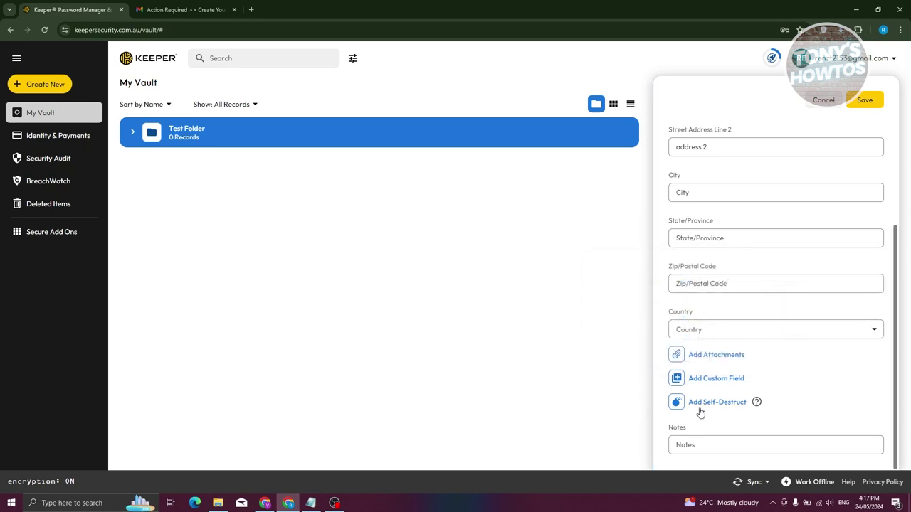
mouse_move(757, 403)
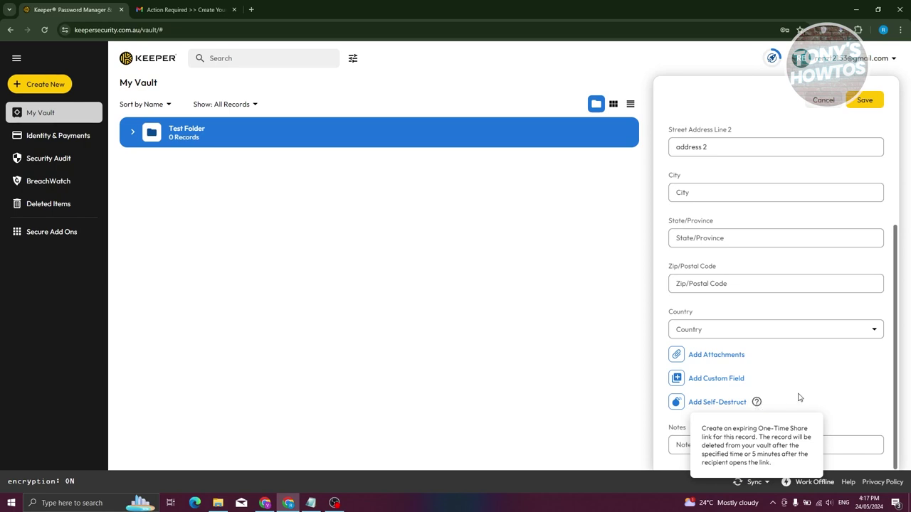
click(717, 402)
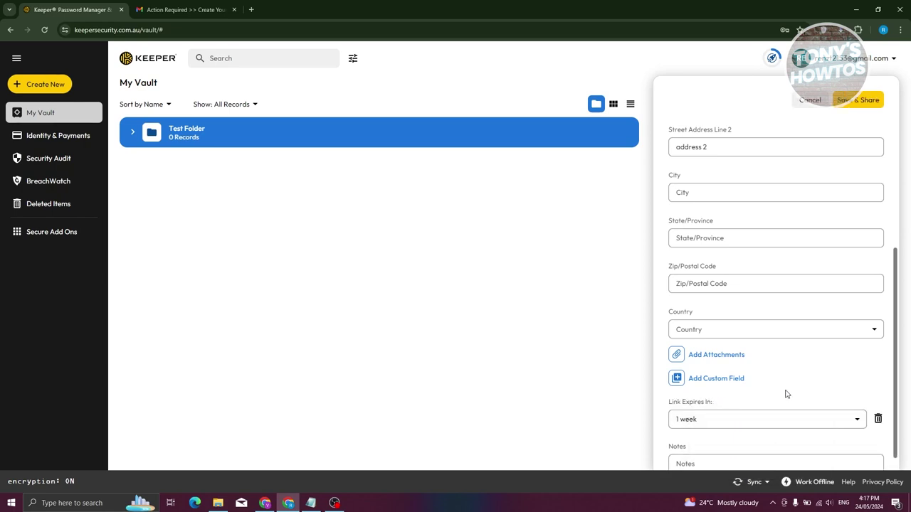
scroll(786, 394, down, 1)
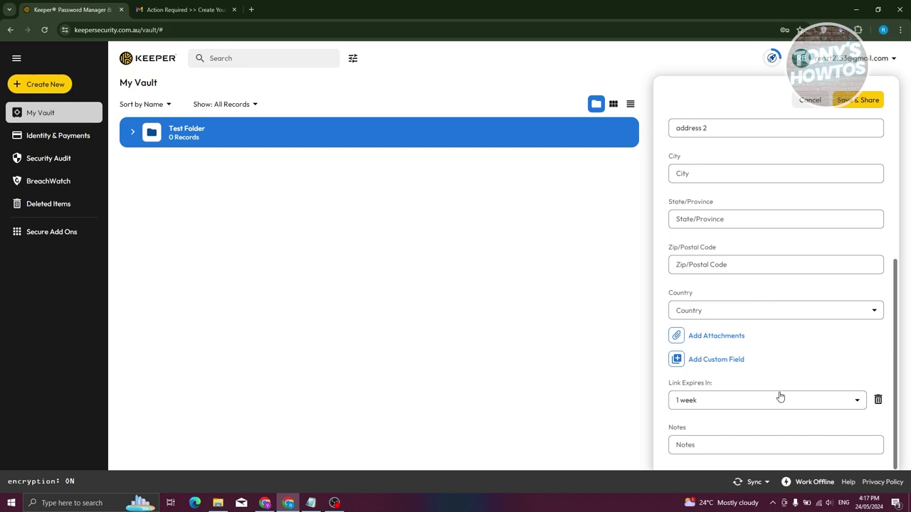
click(856, 401)
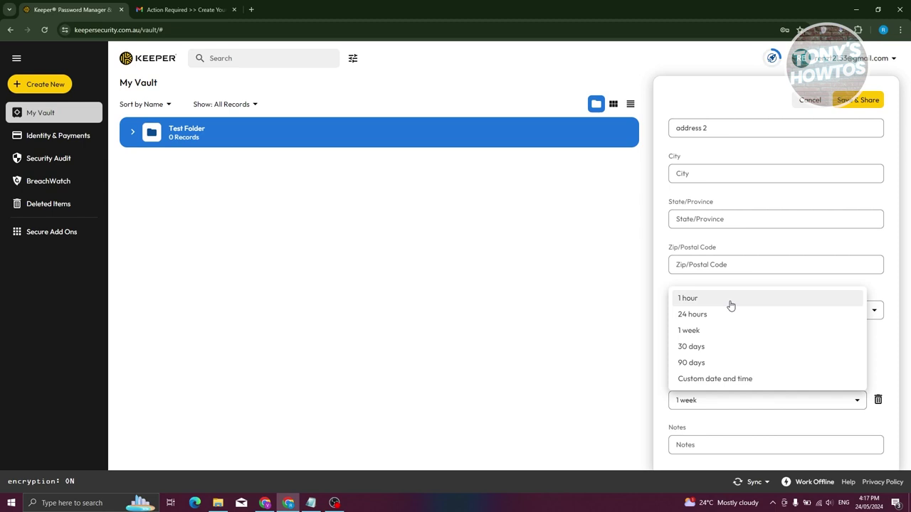
click(847, 420)
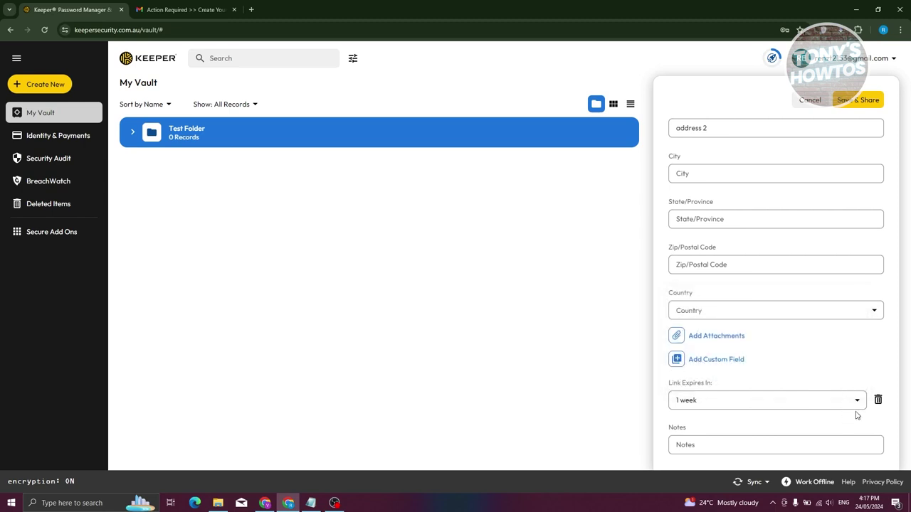
click(877, 399)
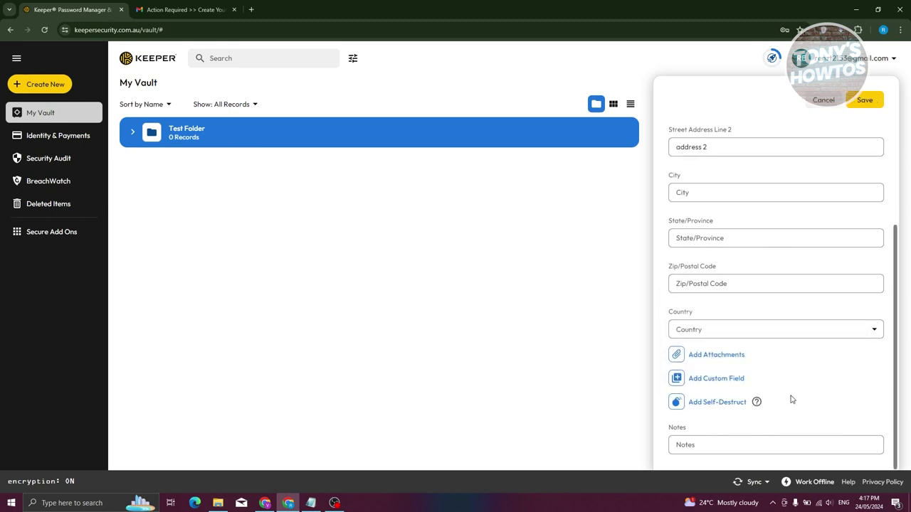
scroll(818, 387, up, 1)
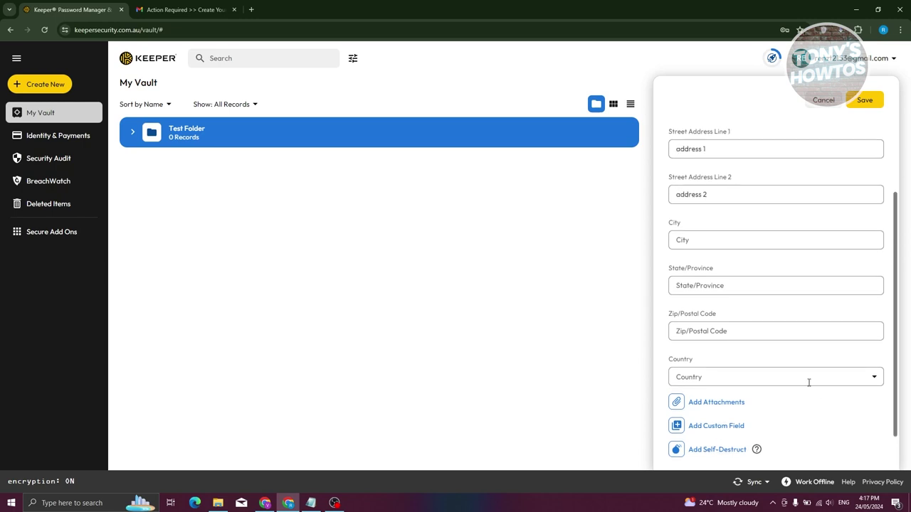
scroll(854, 334, up, 2)
scroll(822, 263, down, 2)
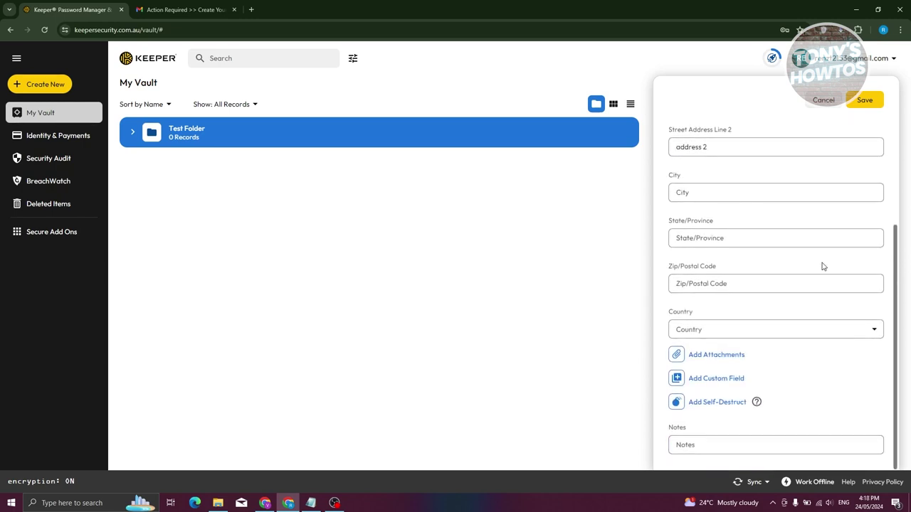
Save the Home record and start a new Login record titled 'FB'.
click(865, 101)
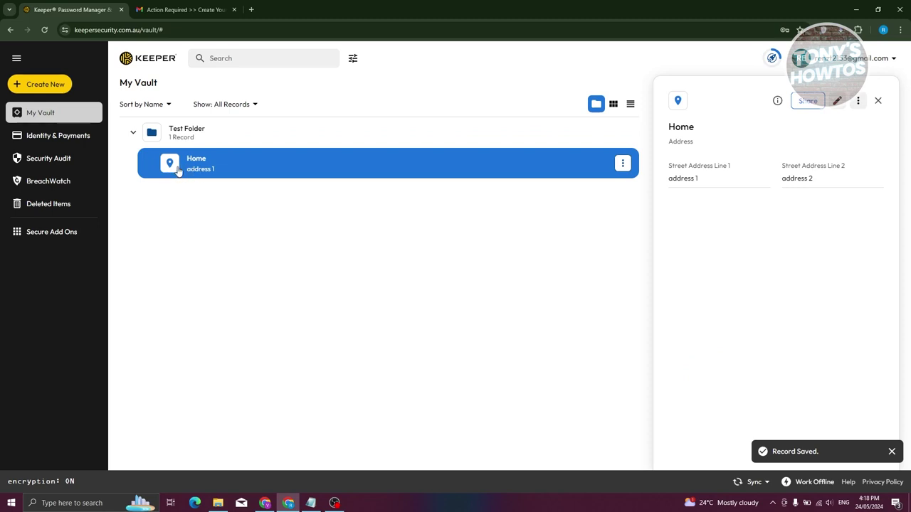
click(44, 84)
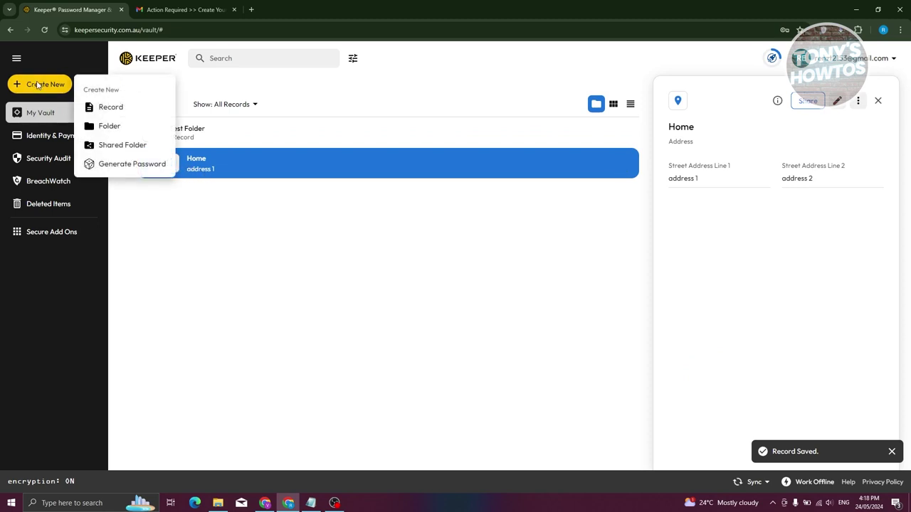
click(131, 109)
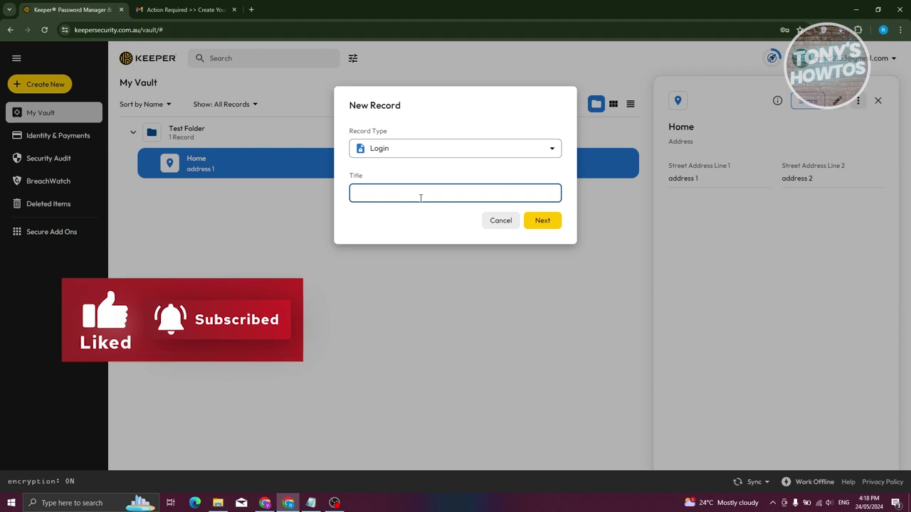
text(FB)
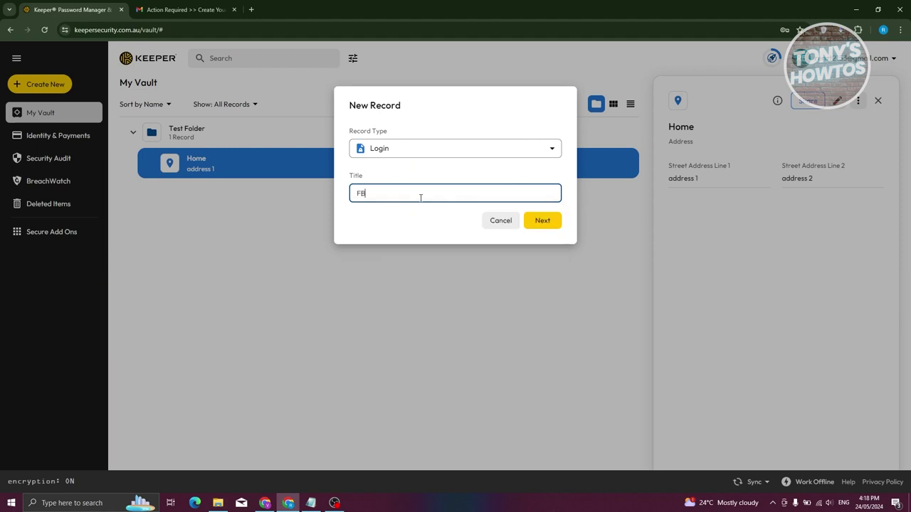
click(541, 221)
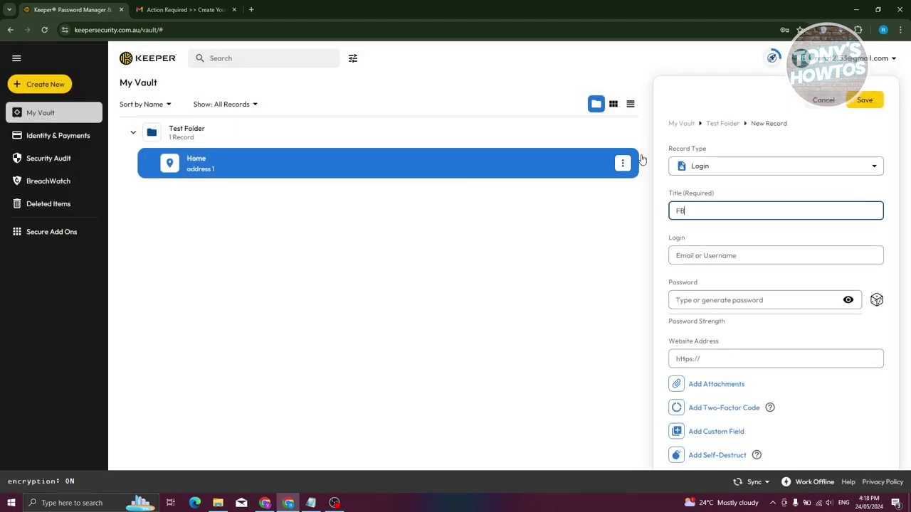
Step through the FB record's Login, Password and Website Address fields.
click(740, 254)
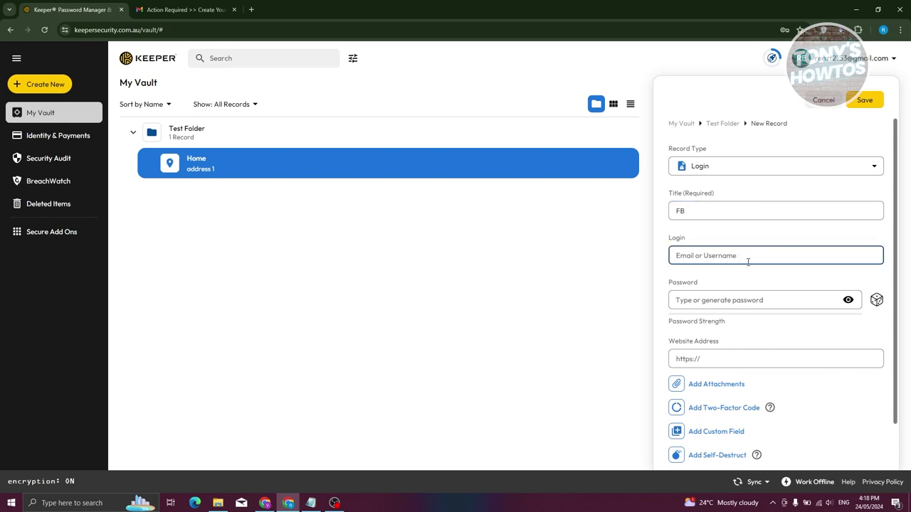
click(750, 300)
click(755, 283)
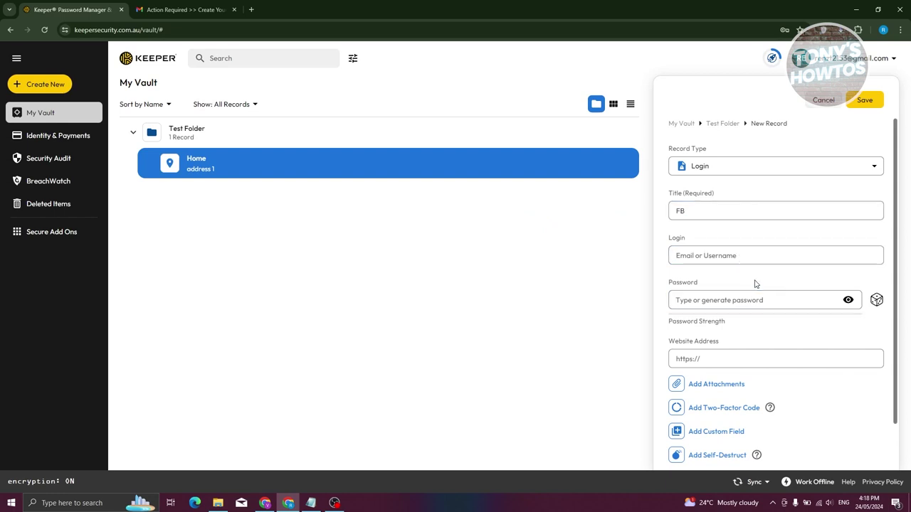
scroll(685, 331, down, 1)
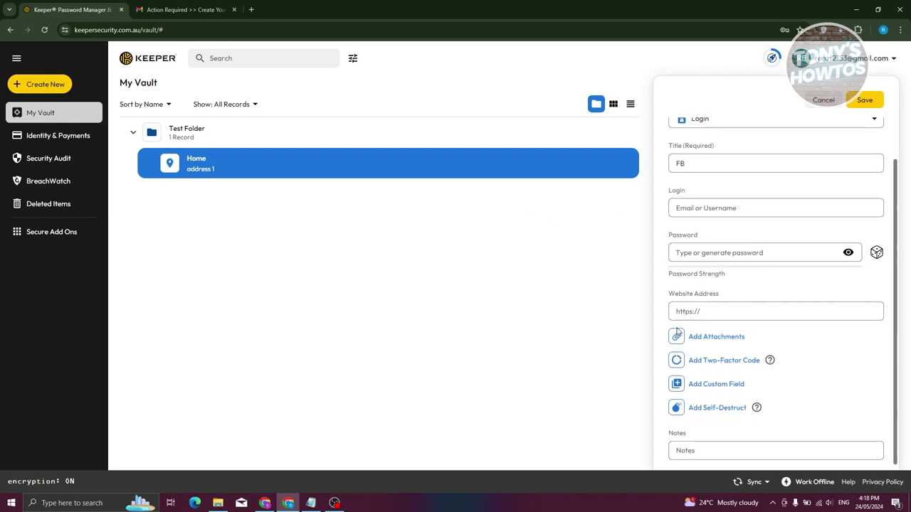
click(720, 313)
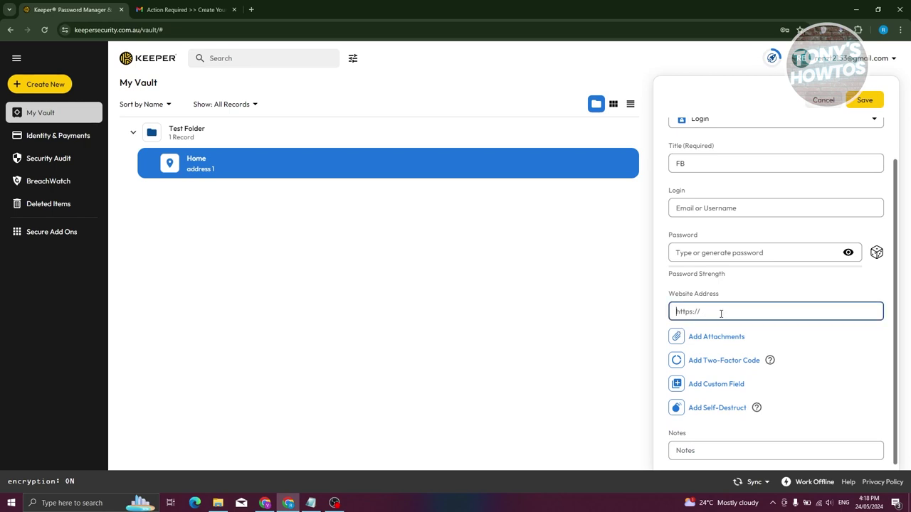
Load facebook.com in a new tab, select its URL, and return to the Keeper tab.
click(251, 12)
text(FACEBOOK.CO)
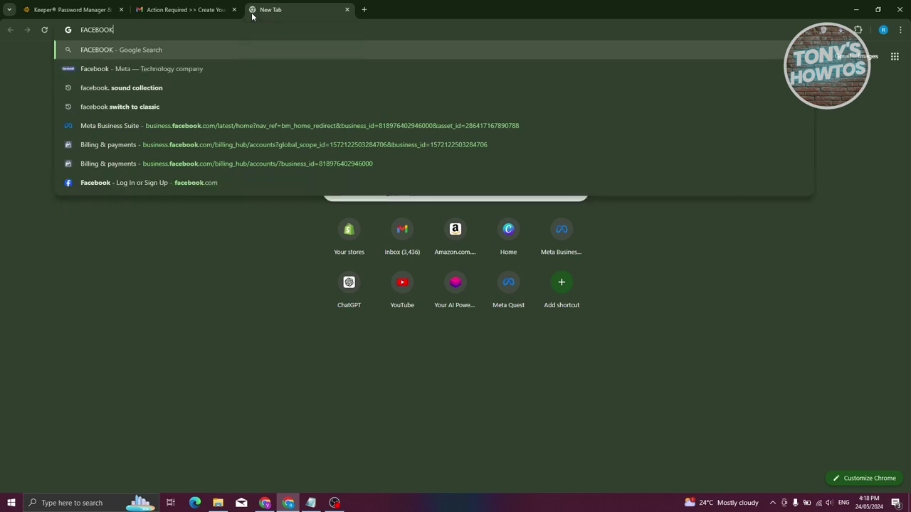
text(M)
key(Return)
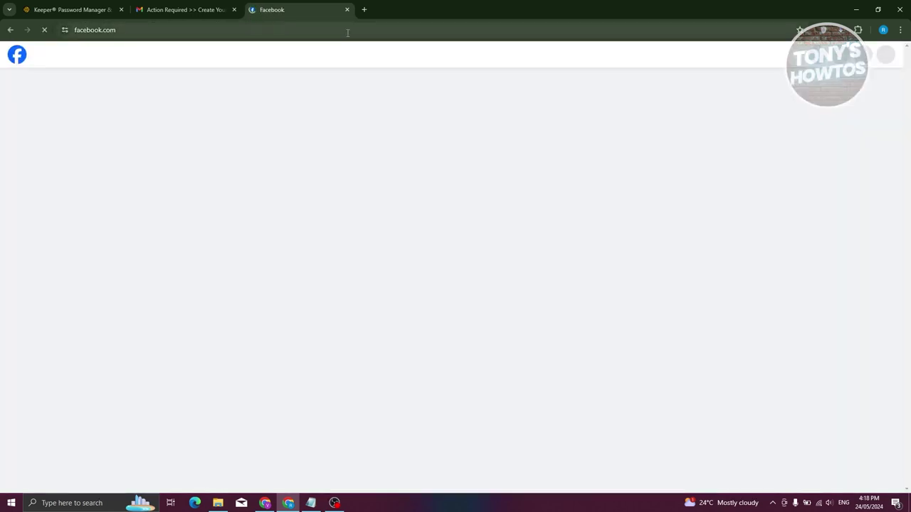
click(381, 32)
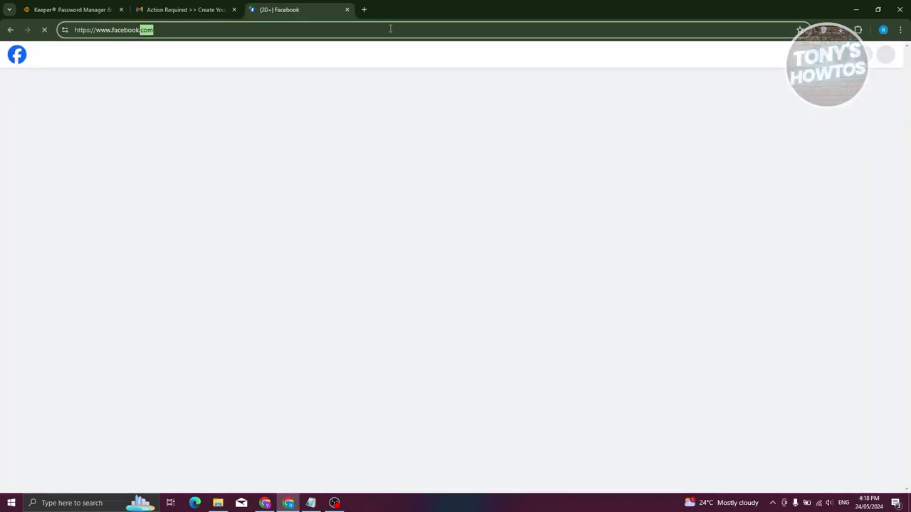
click(68, 9)
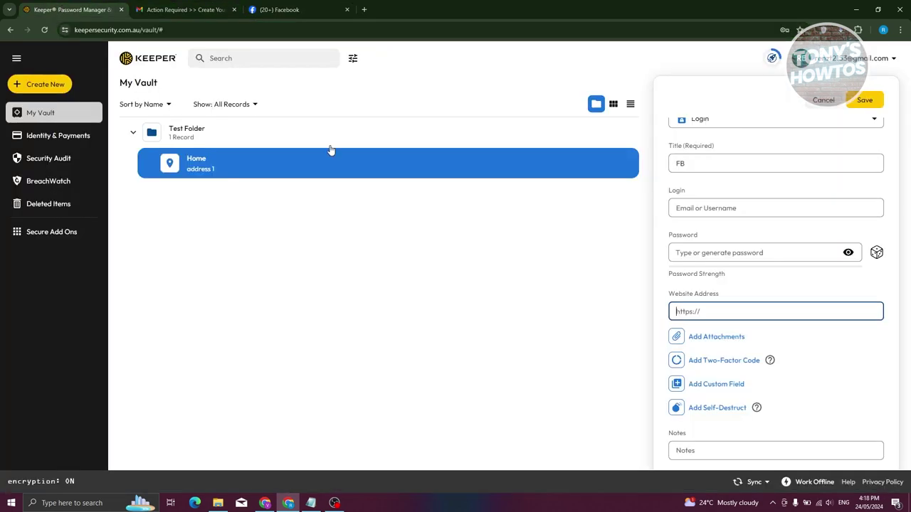
click(692, 258)
click(749, 207)
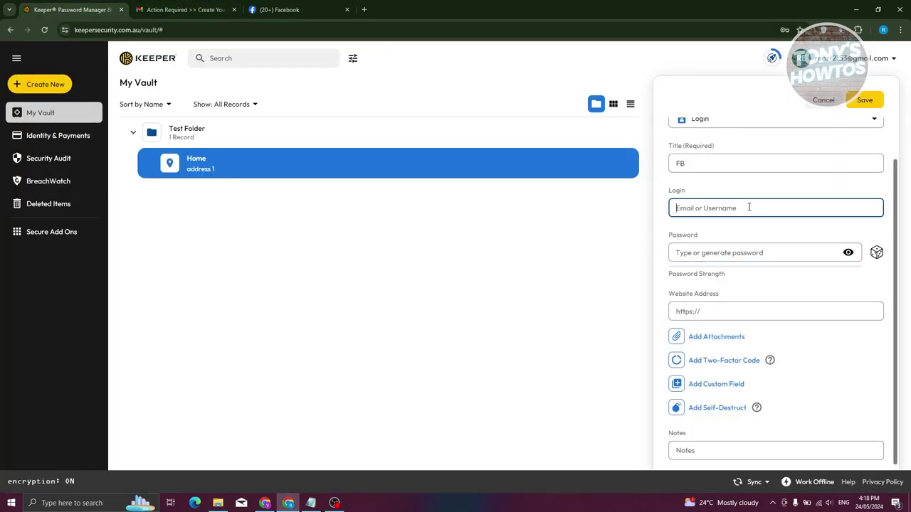
click(736, 208)
click(730, 252)
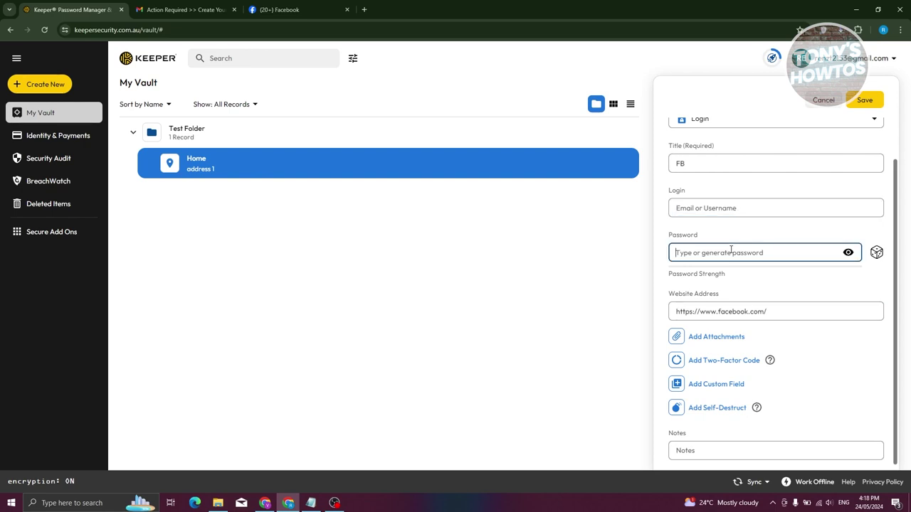
Try the password generator's copy, reveal and type options, then cancel without a password.
click(876, 253)
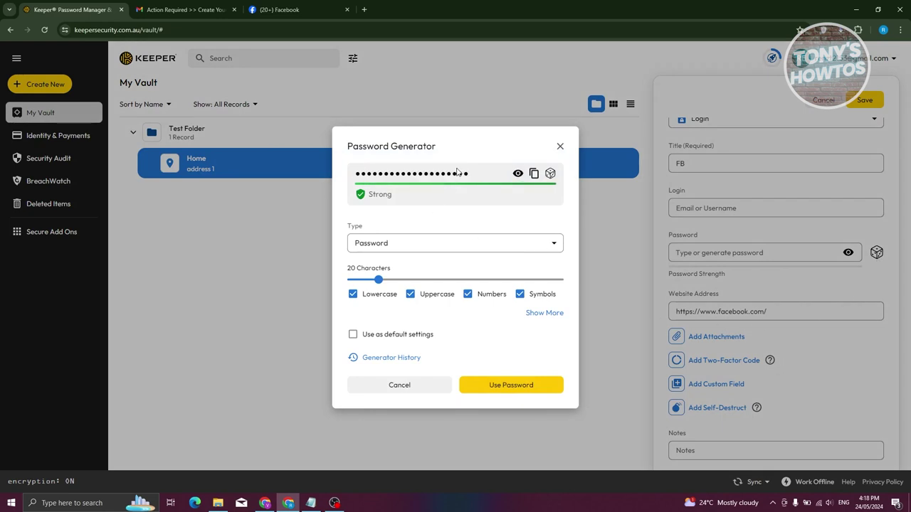
click(535, 174)
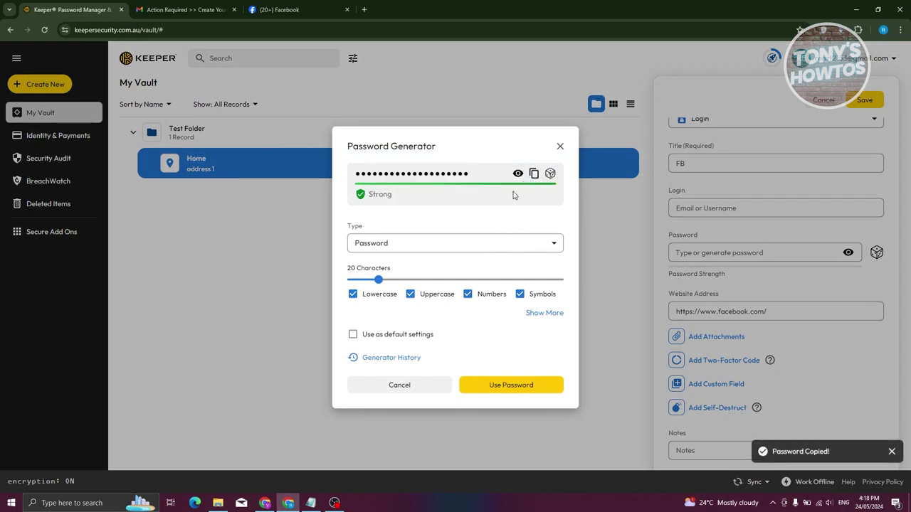
click(517, 173)
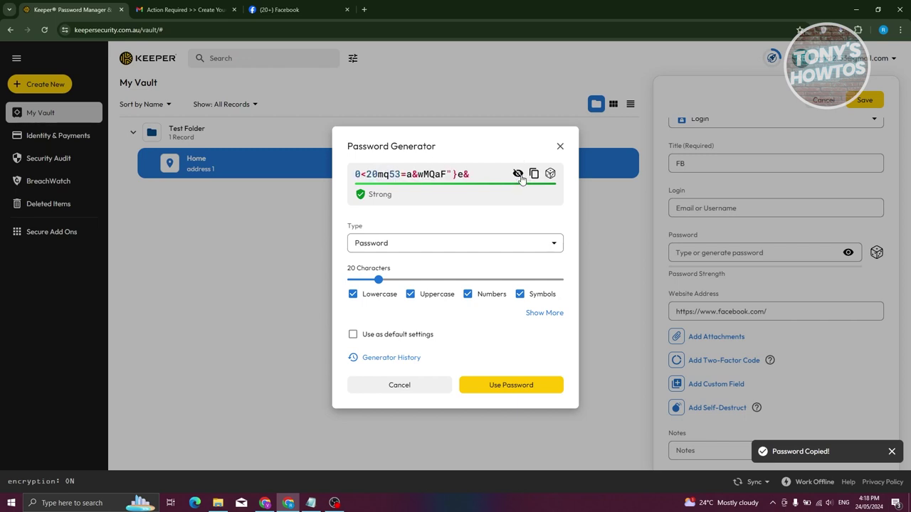
click(518, 174)
click(418, 246)
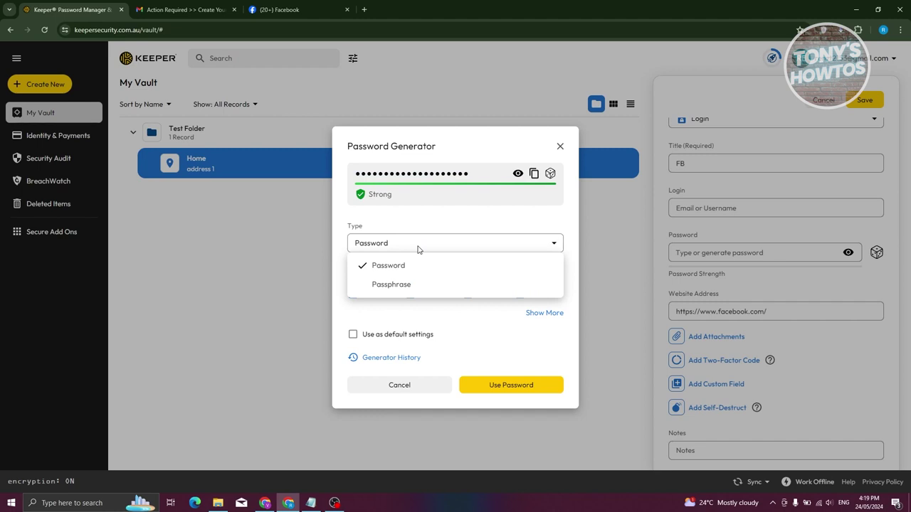
click(418, 249)
click(416, 243)
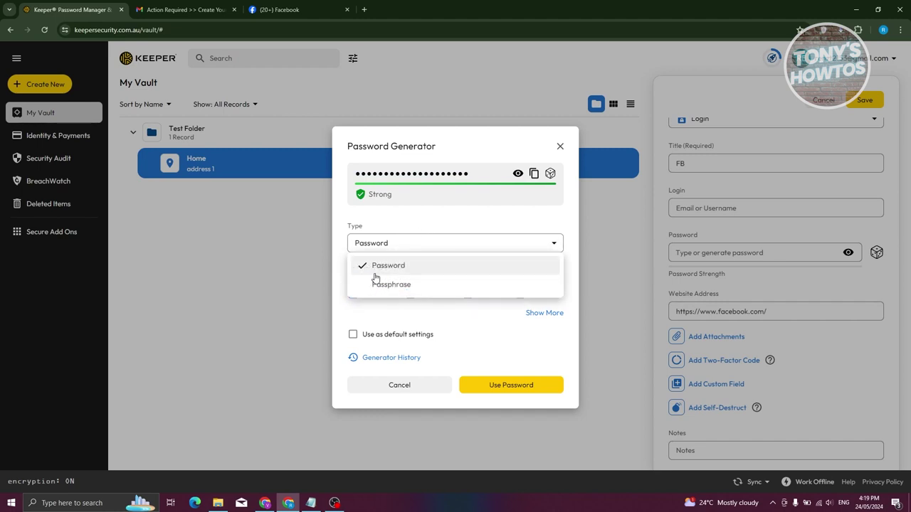
click(420, 223)
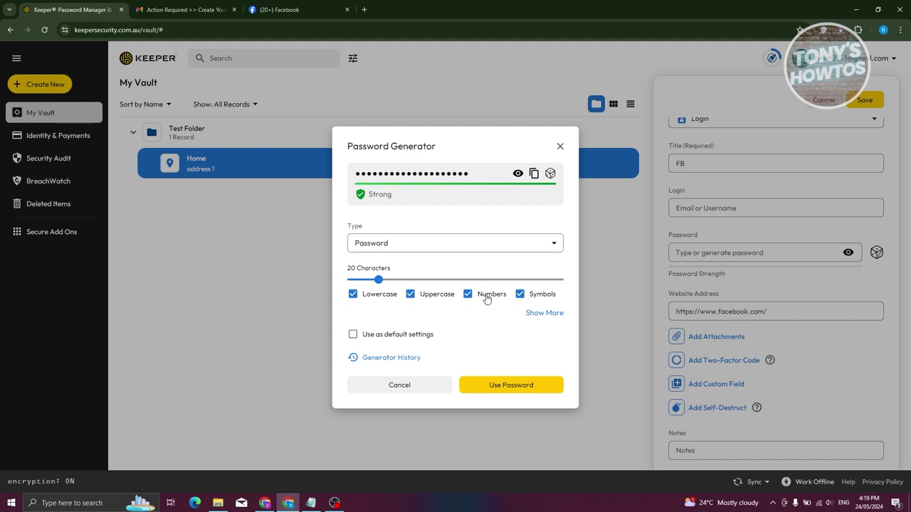
click(413, 387)
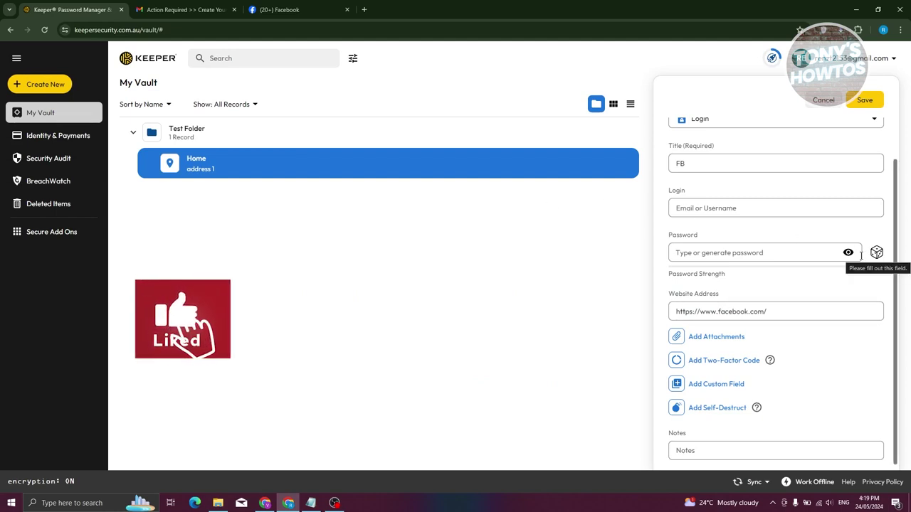
scroll(760, 278, up, 1)
scroll(761, 285, down, 1)
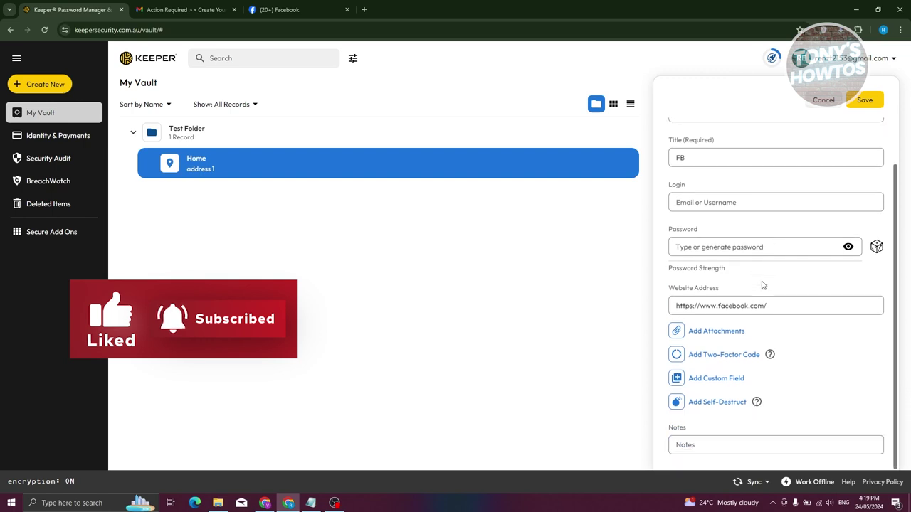
click(723, 355)
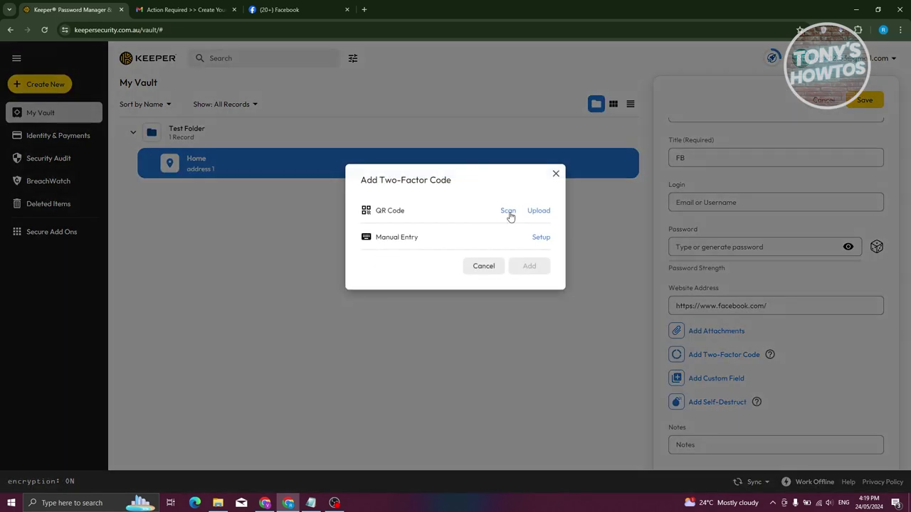
mouse_move(510, 217)
click(542, 239)
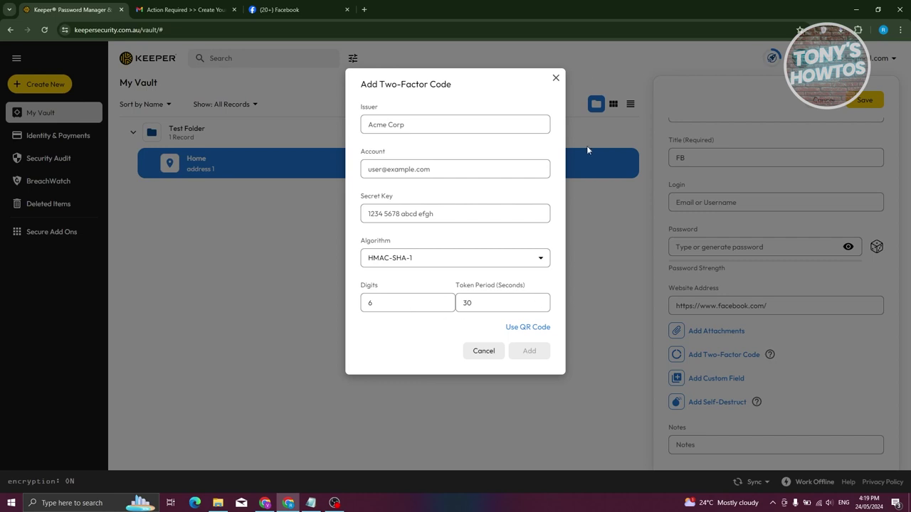
click(556, 78)
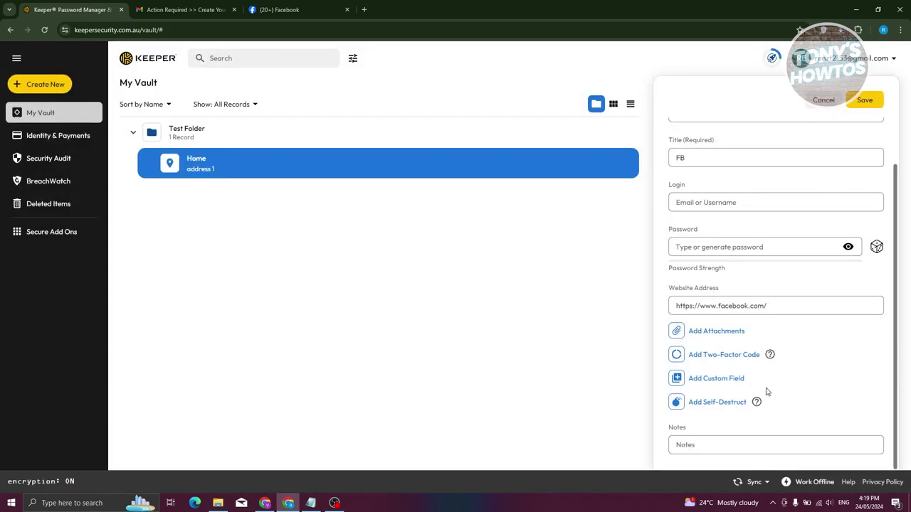
Save the FB login record and start installing the Keeper extension for Chrome.
click(736, 446)
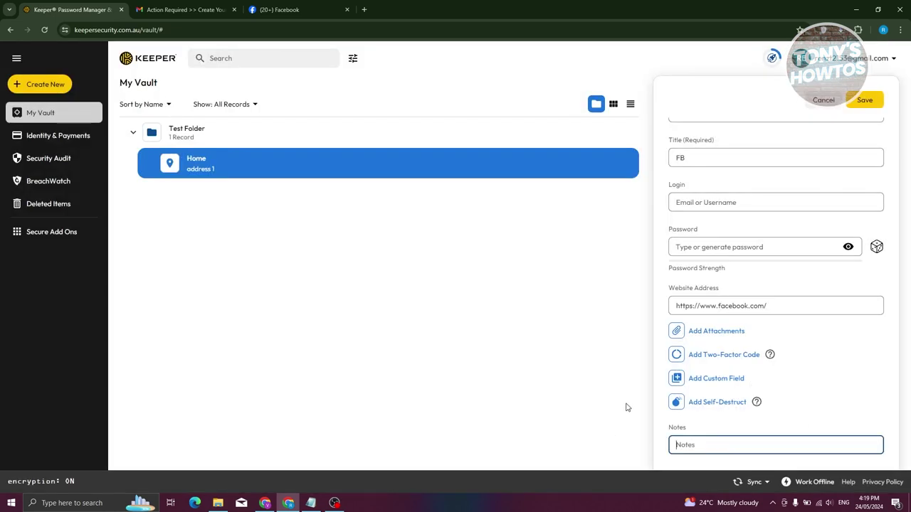
scroll(712, 187, up, 2)
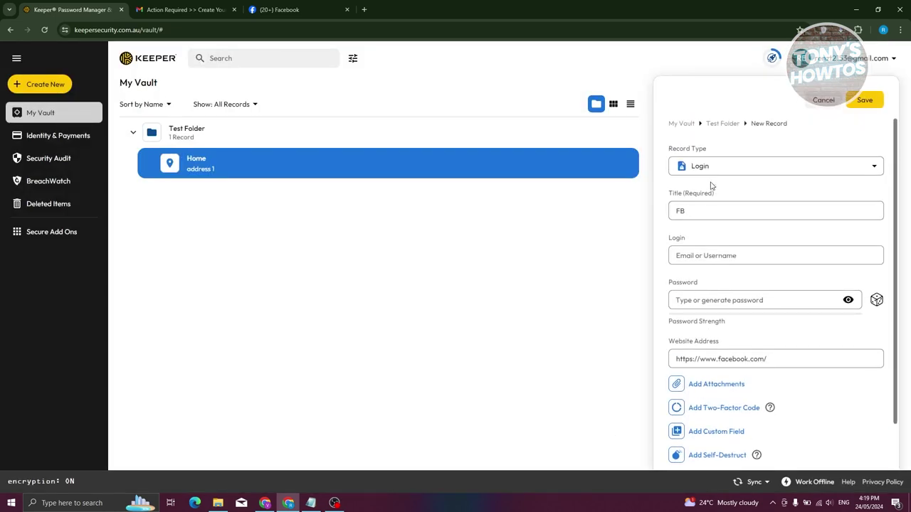
click(865, 103)
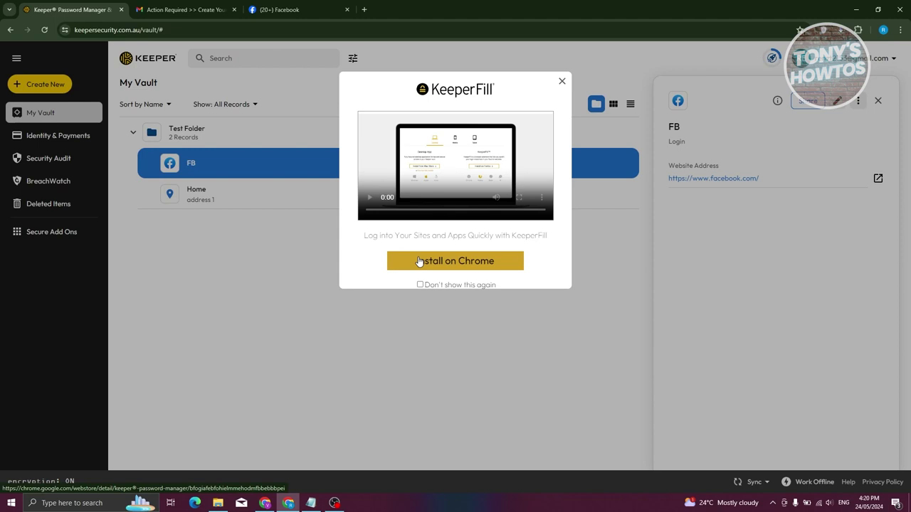
click(420, 262)
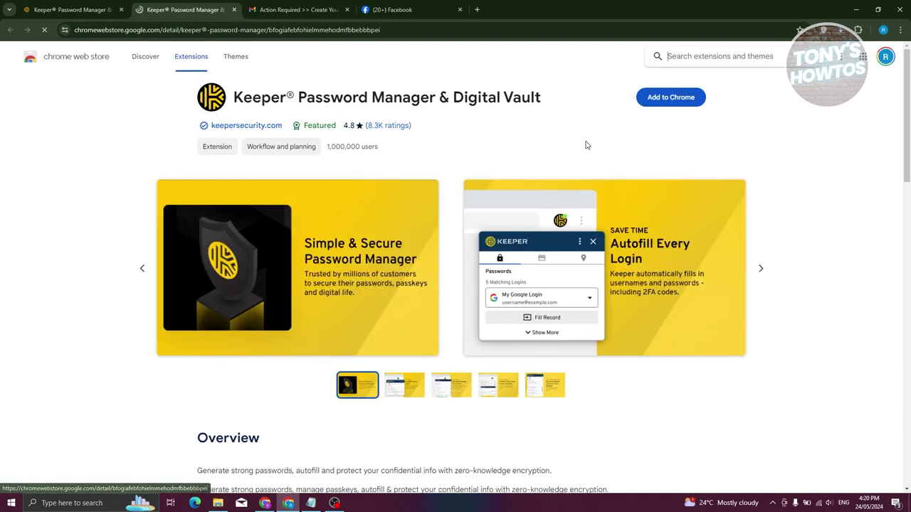
Add the Keeper Password Manager & Digital Vault extension to Chrome, then return to the vault tab.
click(670, 97)
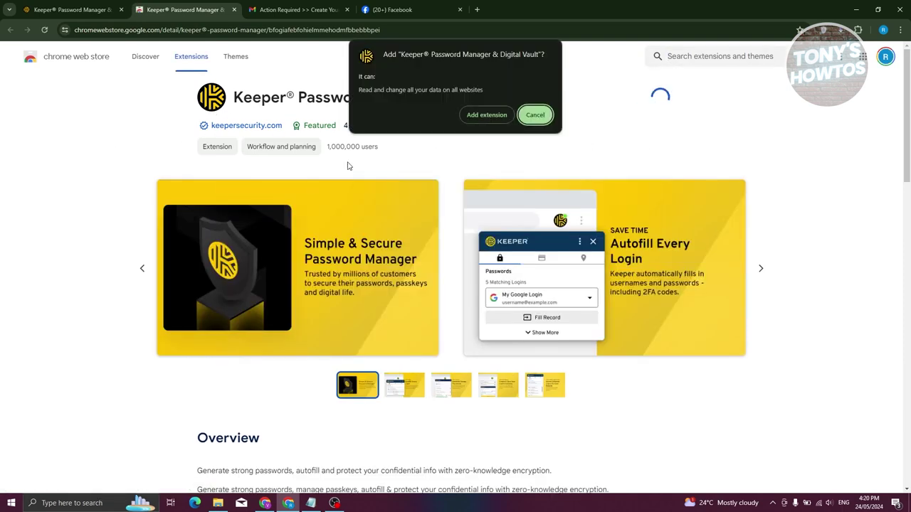
click(487, 115)
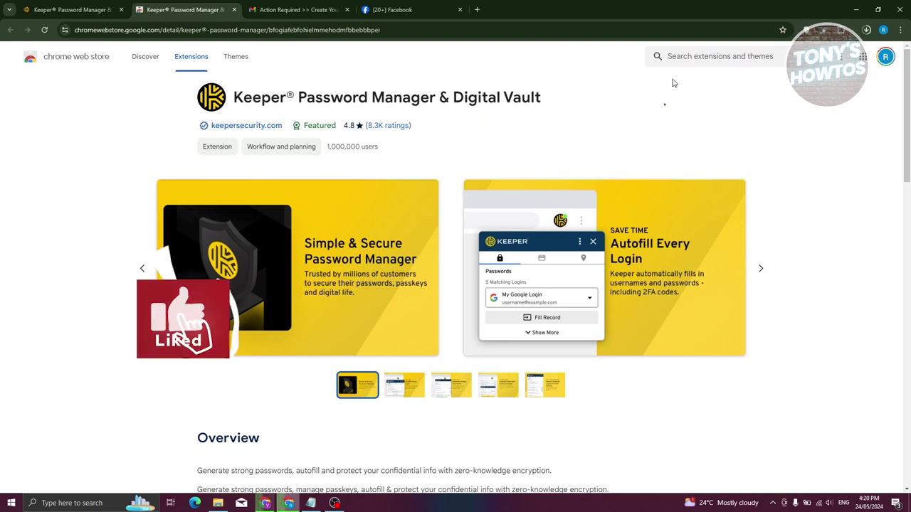
click(76, 9)
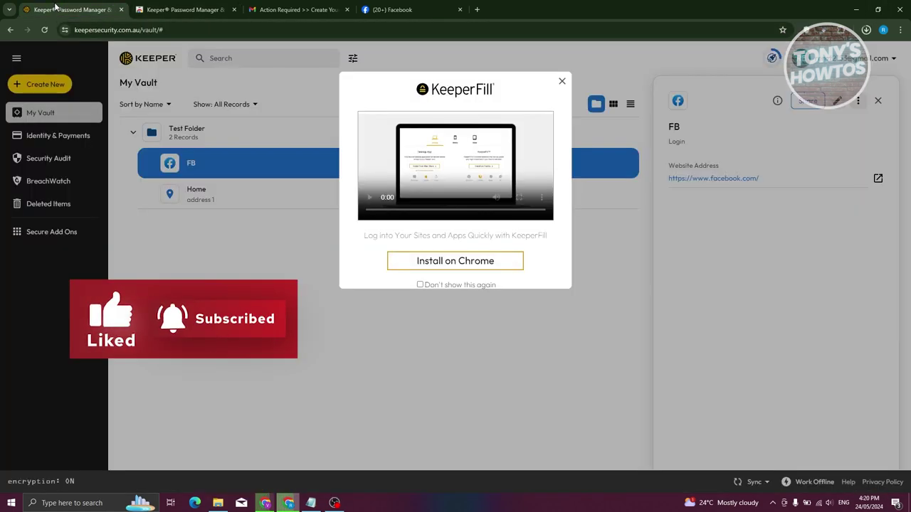
Dismiss the KeeperFill prompt, pin Keeper to the Chrome toolbar, check its popup, and return to the vault.
click(561, 82)
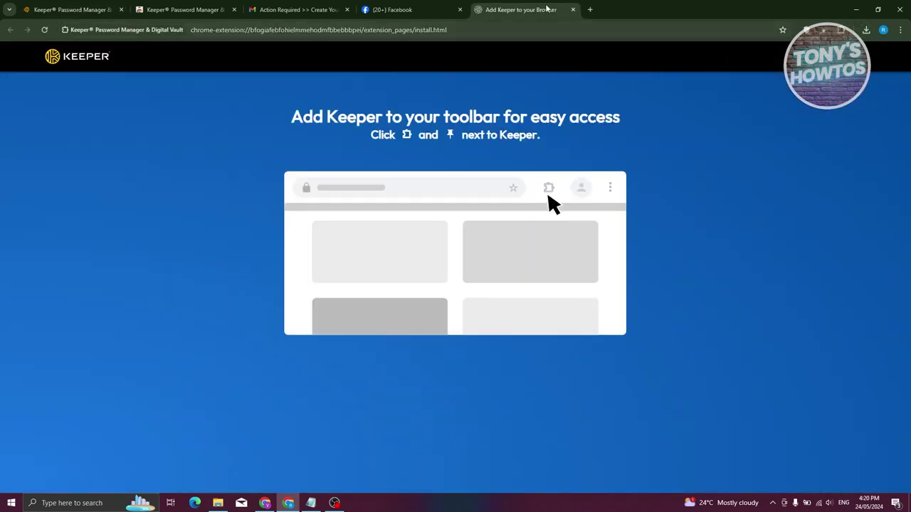
click(839, 31)
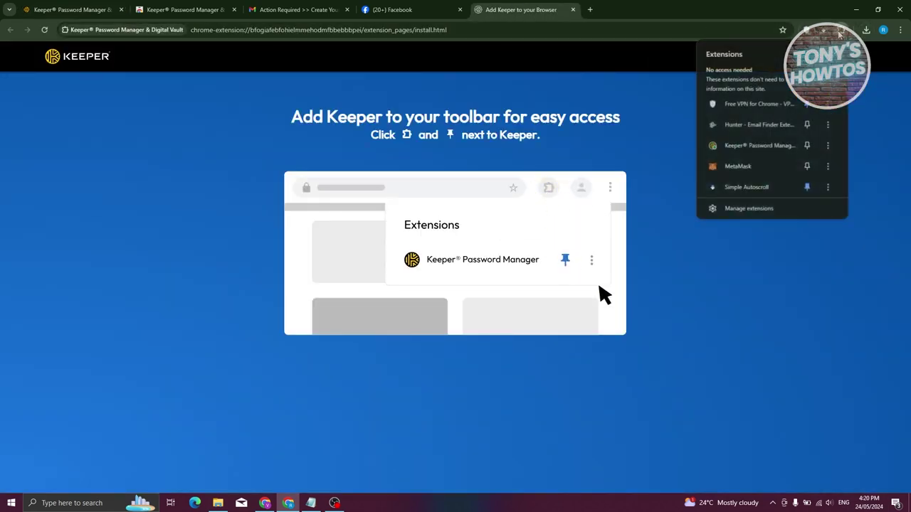
click(807, 147)
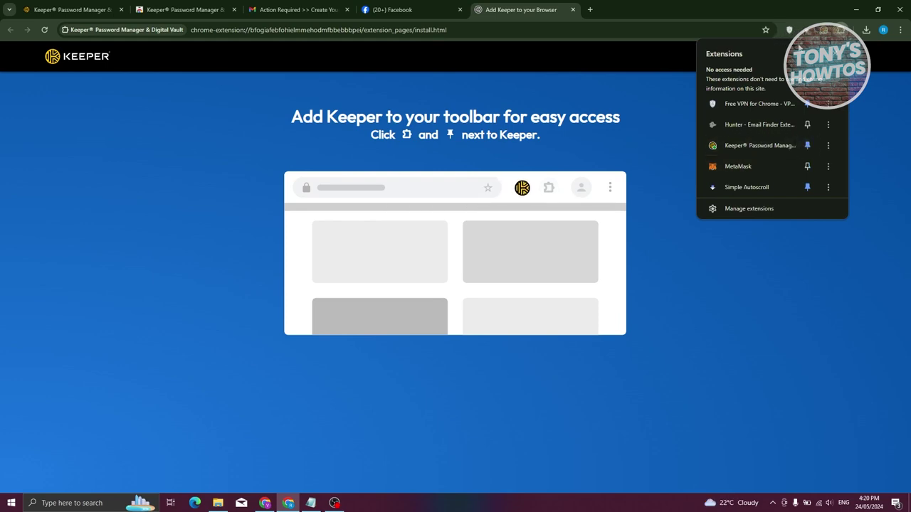
click(823, 31)
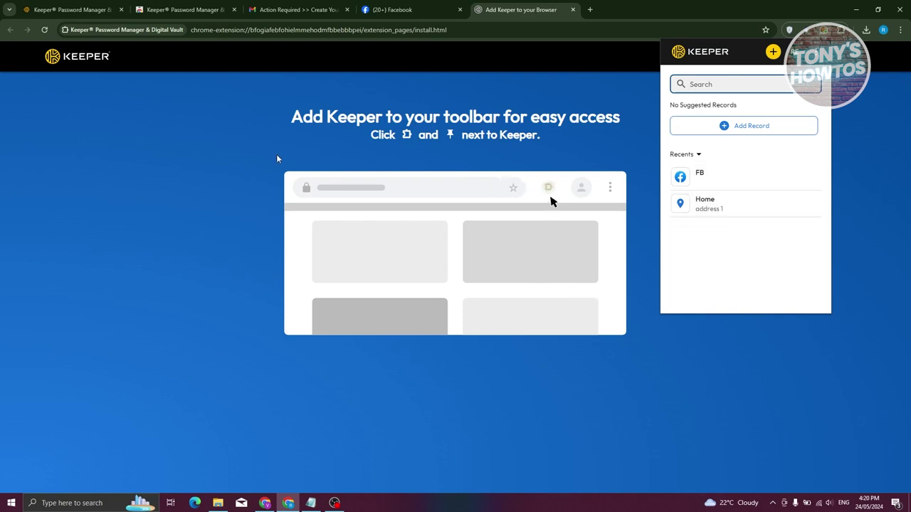
click(49, 5)
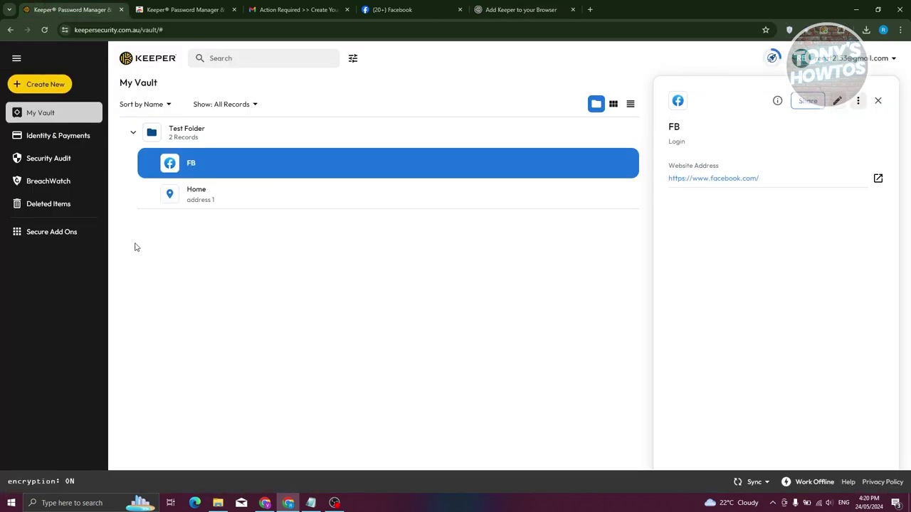
click(51, 136)
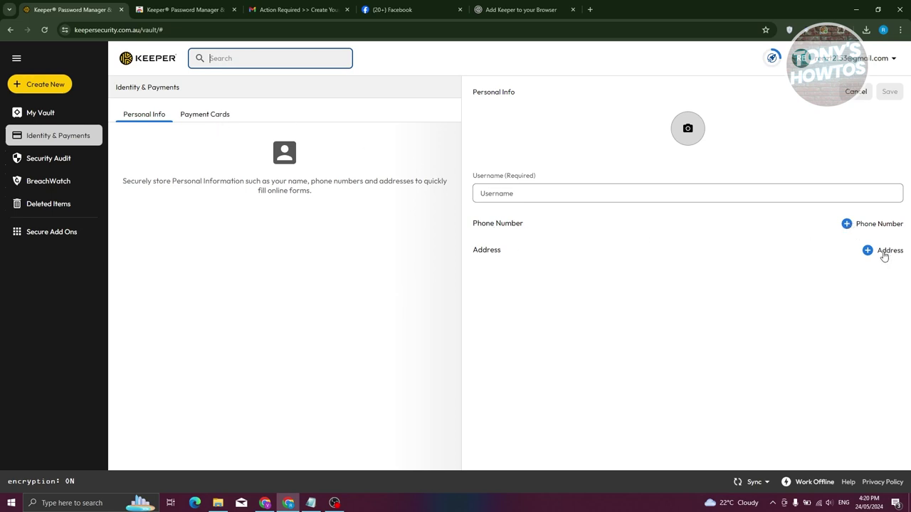
click(539, 195)
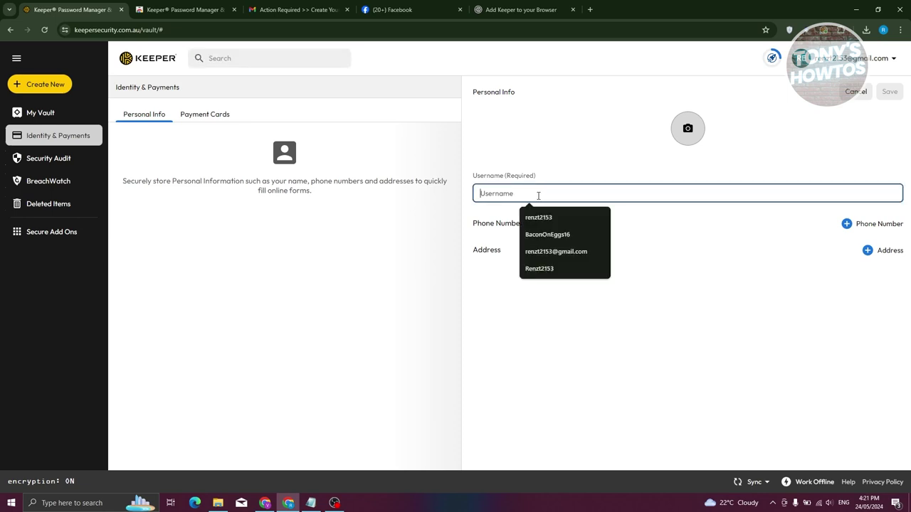
click(578, 383)
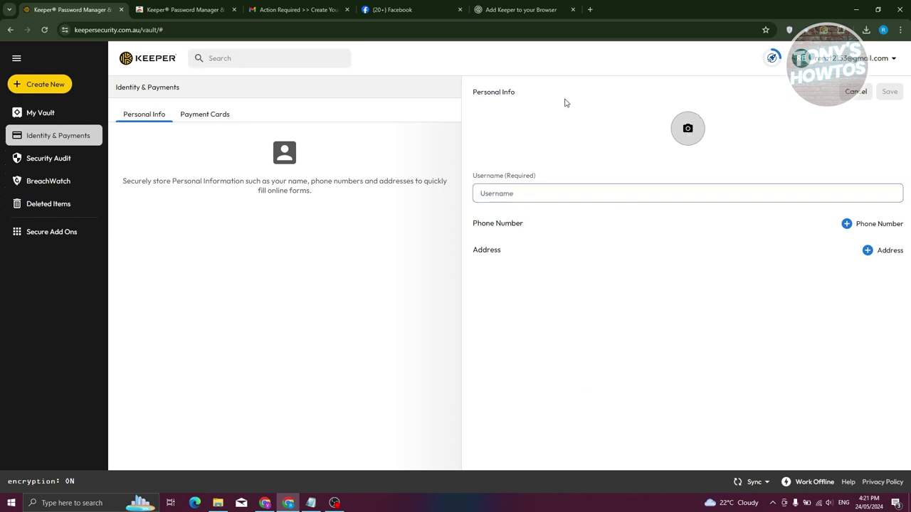
click(42, 114)
Create a new Payment Card record titled PAYMENT.
click(43, 84)
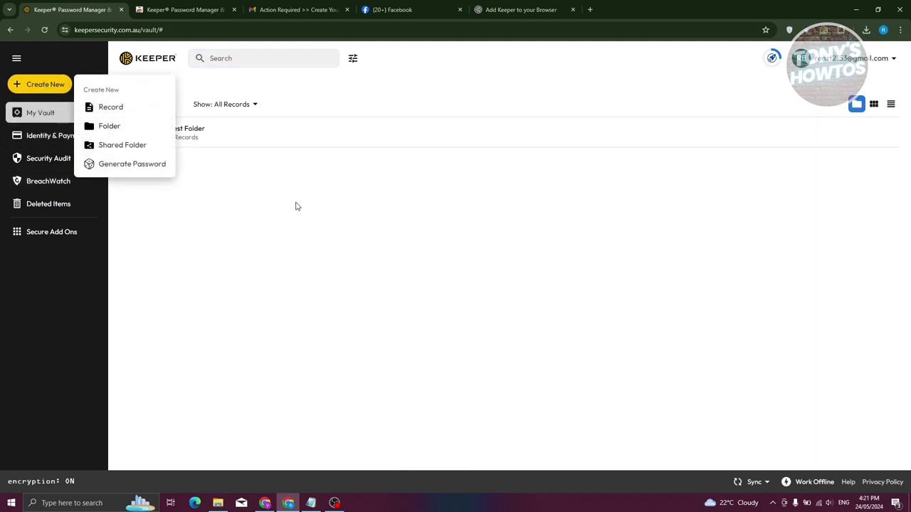
click(136, 114)
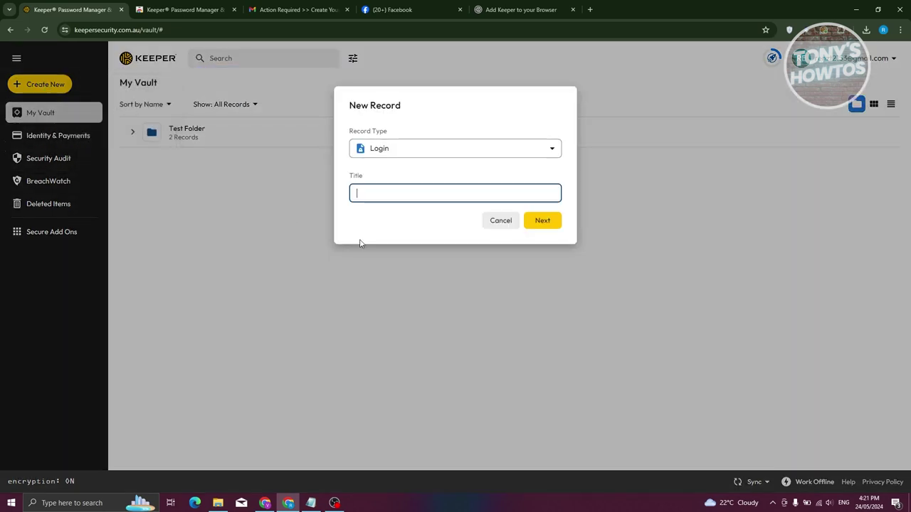
click(426, 149)
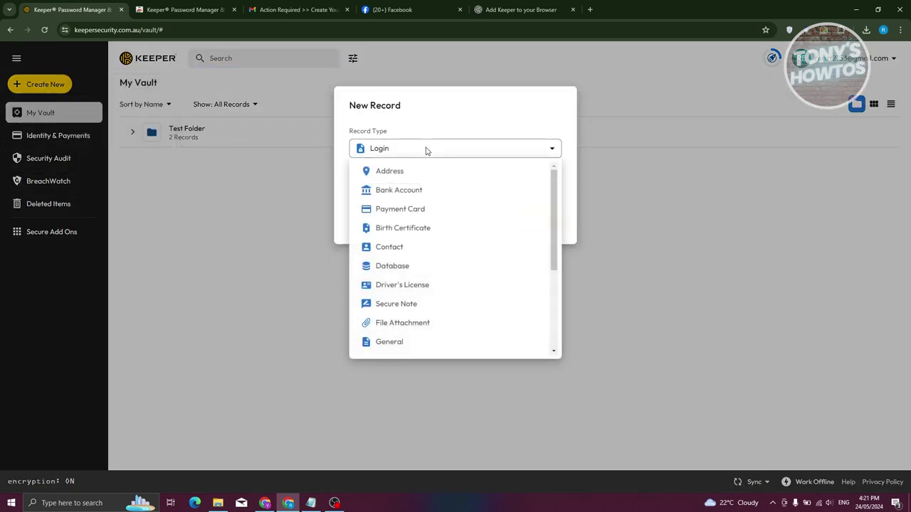
click(417, 210)
click(399, 197)
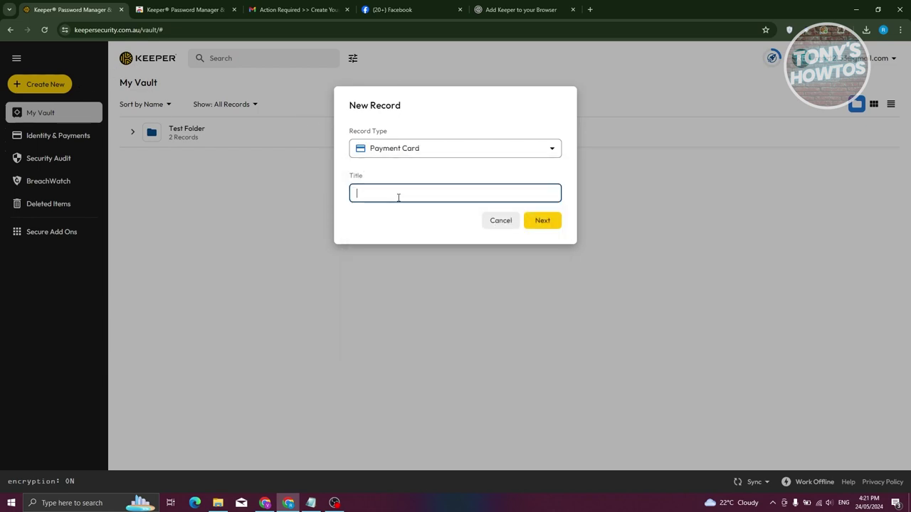
text(PAYMENT)
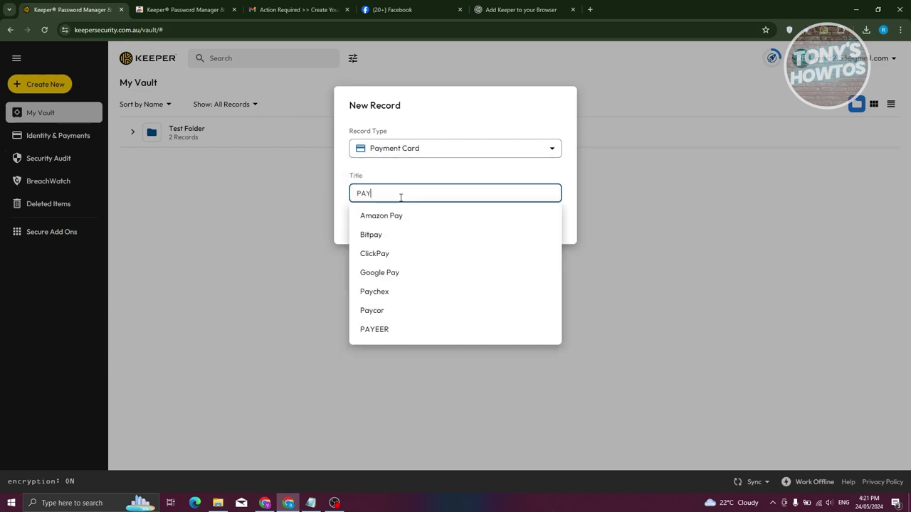
click(549, 223)
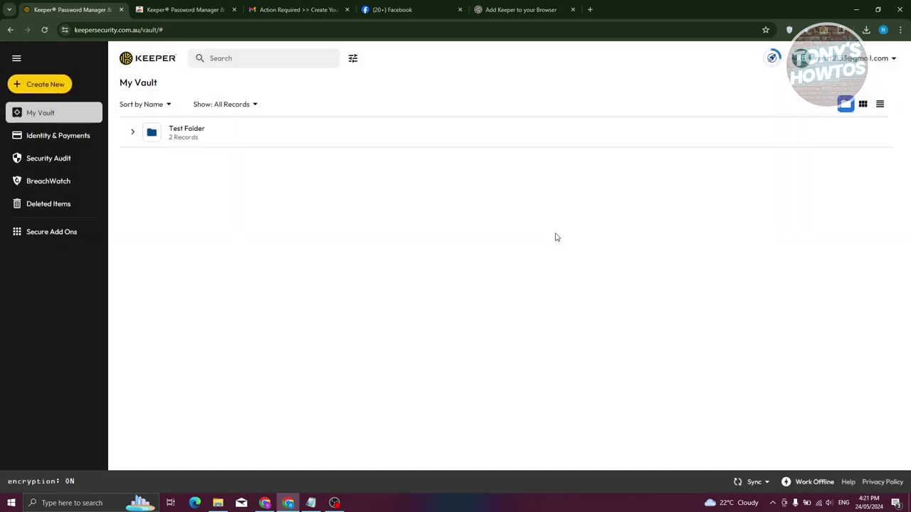
Enter the card number and set the expiration to 01 - January 2024.
click(755, 254)
text(1)
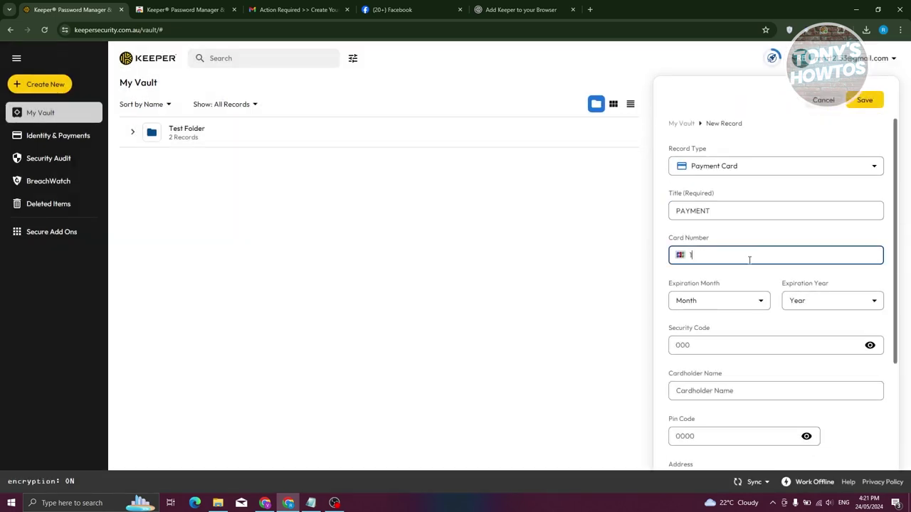
text(234 5678 9)
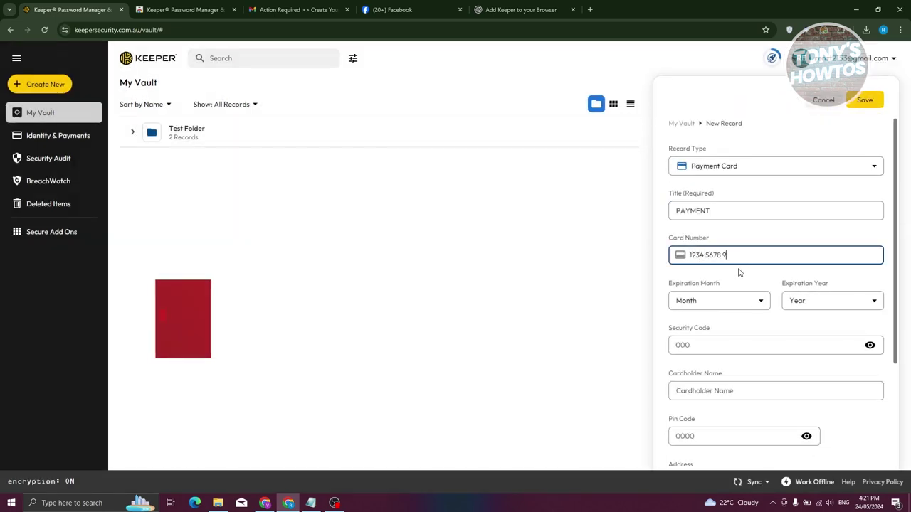
click(758, 301)
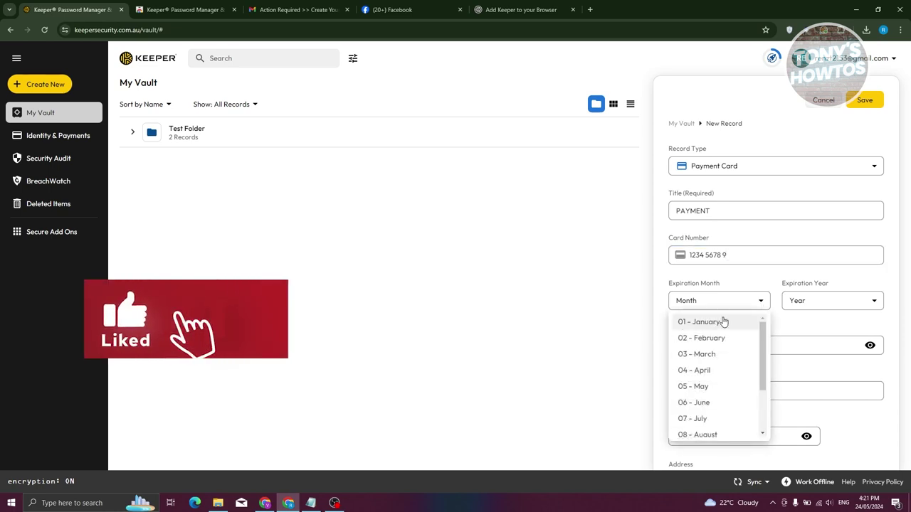
click(733, 321)
click(805, 304)
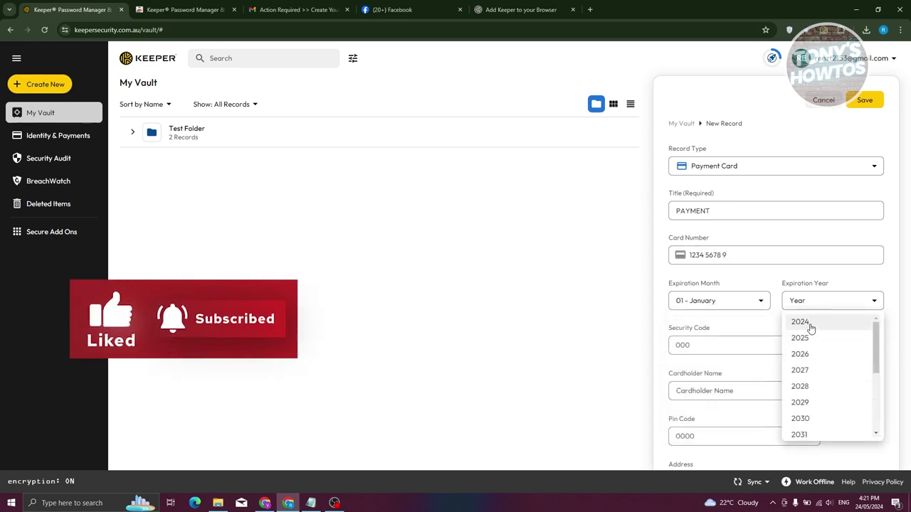
click(804, 321)
Enter the card's security code and save the PAYMENT record.
scroll(710, 262, down, 2)
click(709, 254)
text(123)
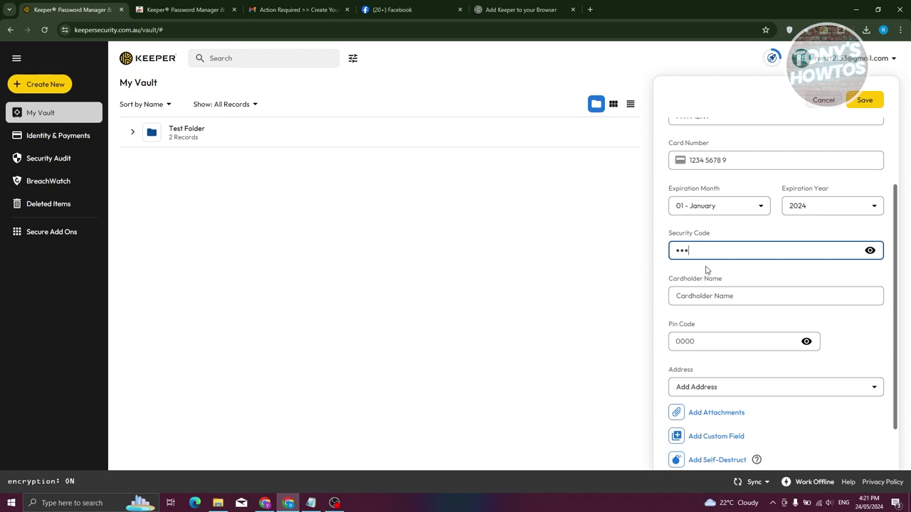
click(694, 304)
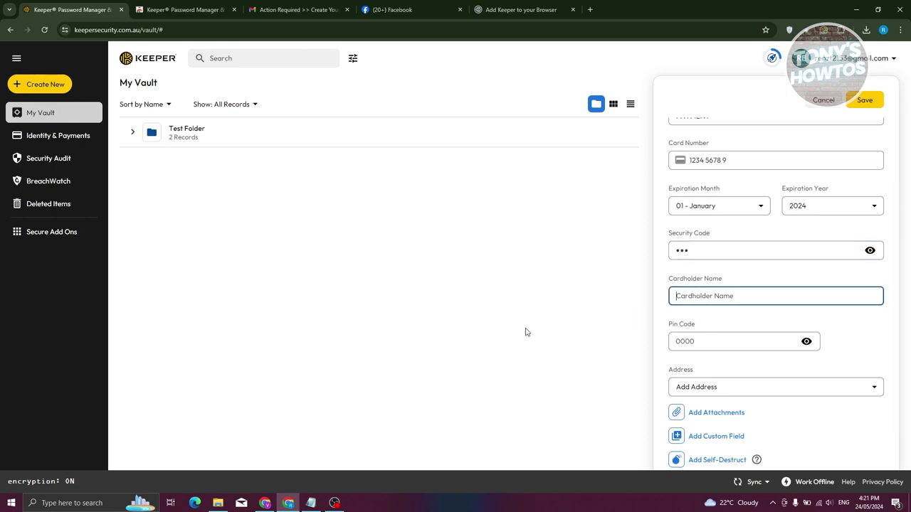
scroll(721, 387, down, 1)
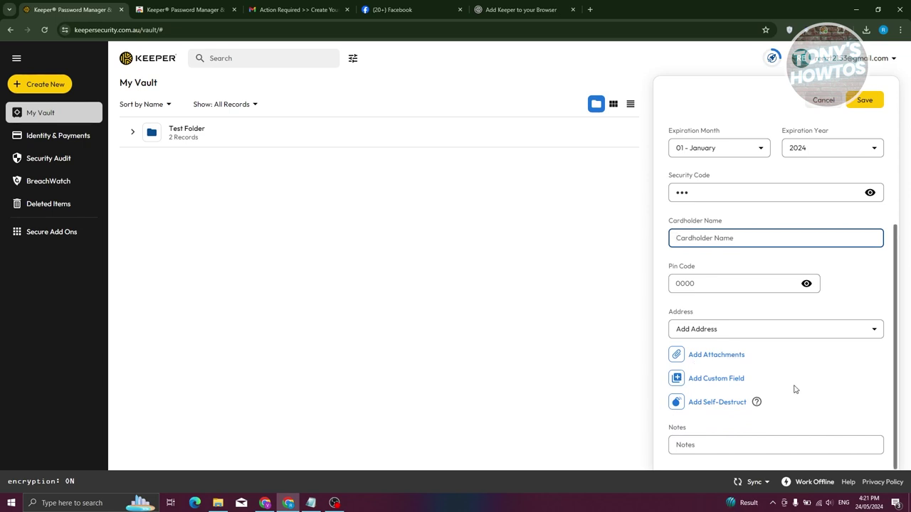
scroll(853, 183, up, 4)
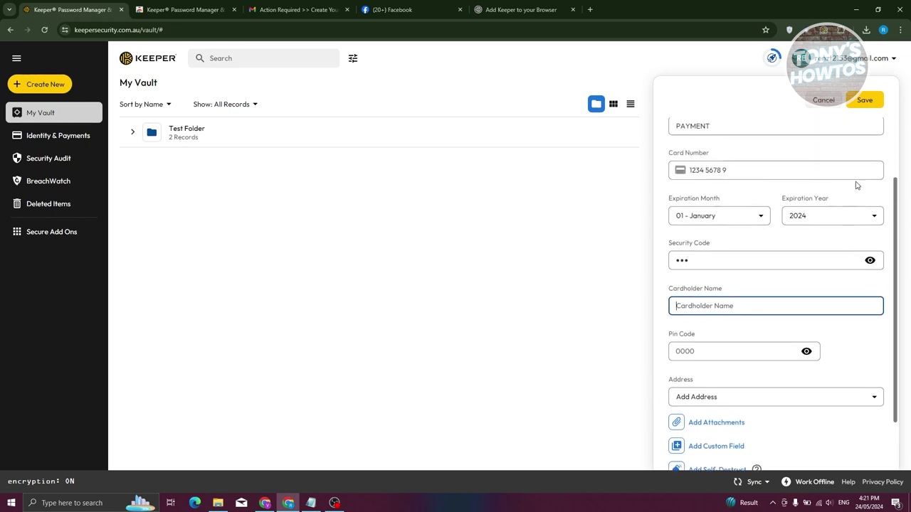
click(862, 100)
drag(183, 163, 151, 166)
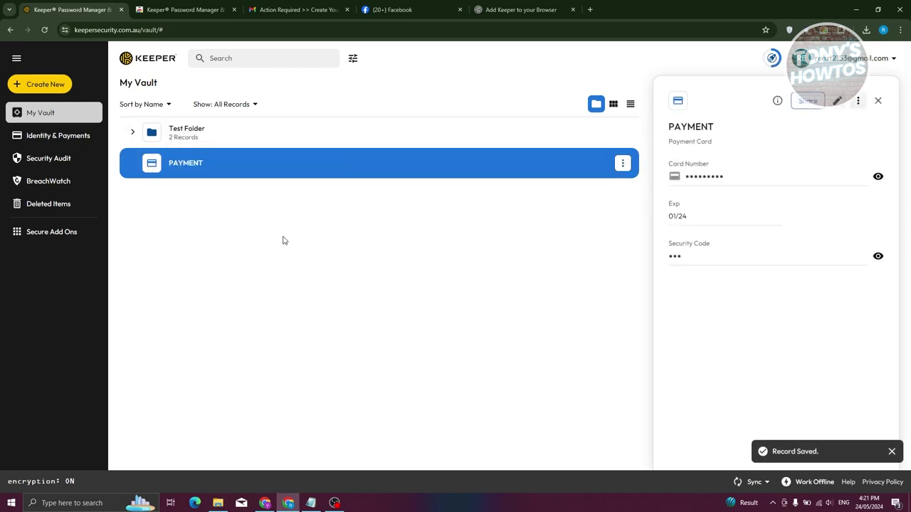
Move the PAYMENT record into Test Folder and expand the folder.
drag(149, 171, 161, 137)
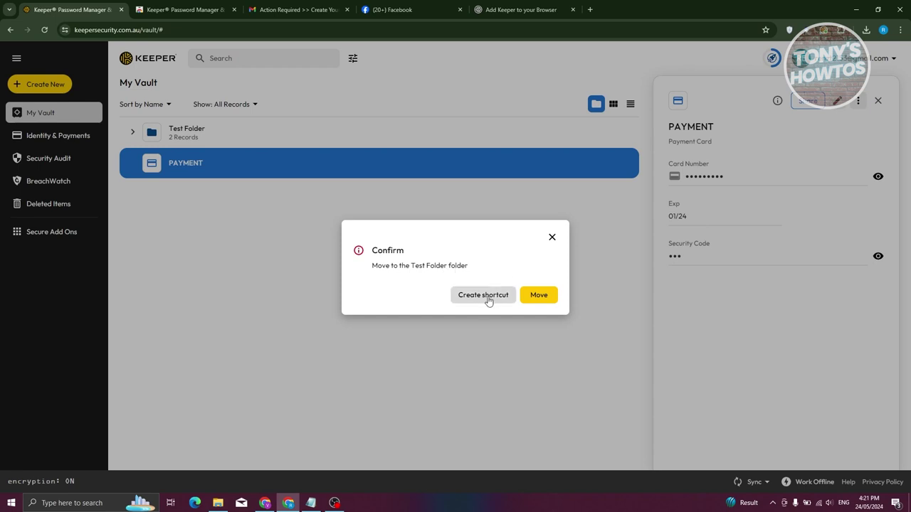
click(539, 294)
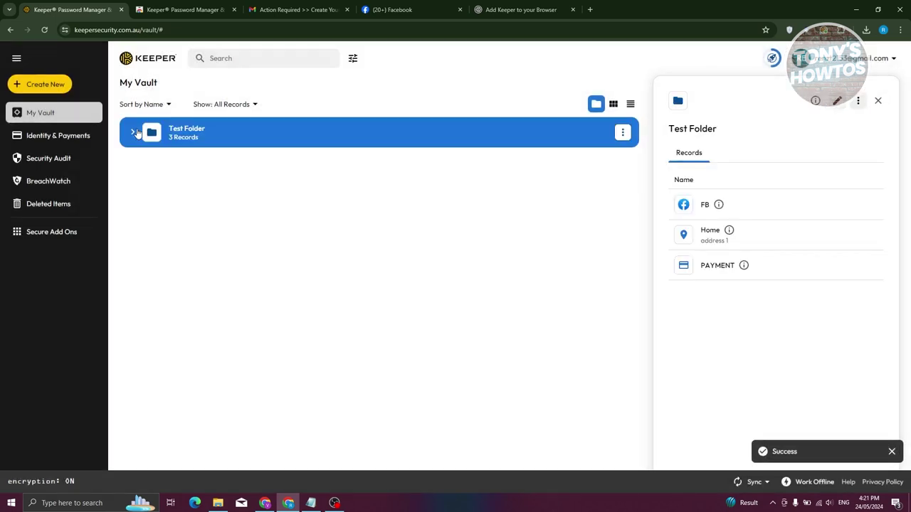
click(133, 134)
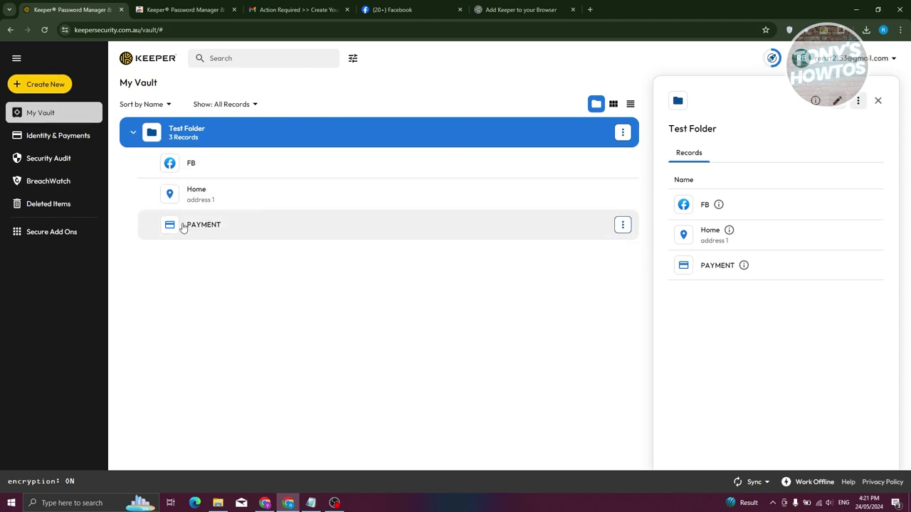
Colour the PAYMENT record red, then view the Home and FB records.
drag(171, 224, 144, 354)
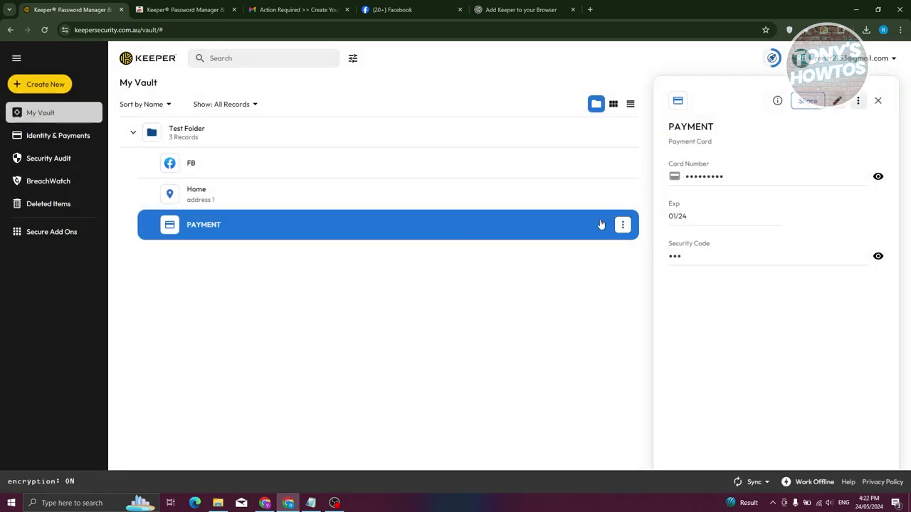
click(622, 225)
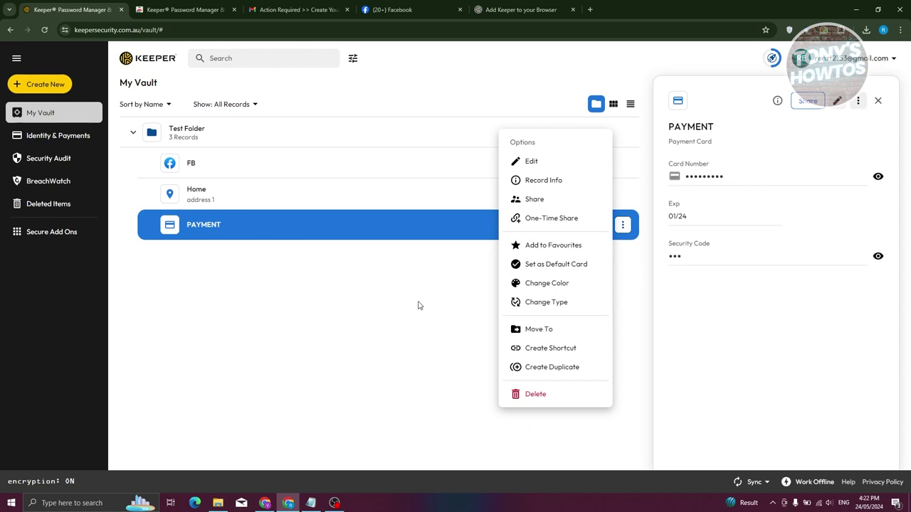
click(562, 285)
click(402, 194)
click(531, 234)
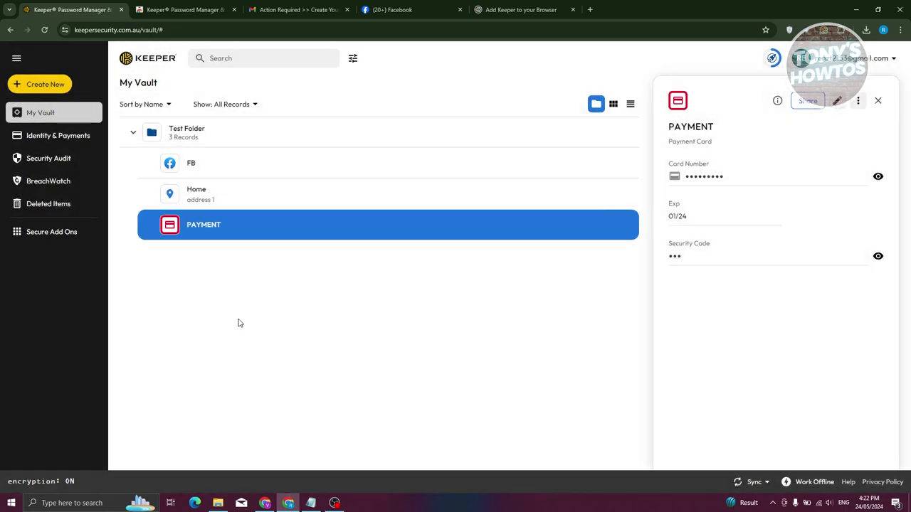
click(235, 193)
click(248, 161)
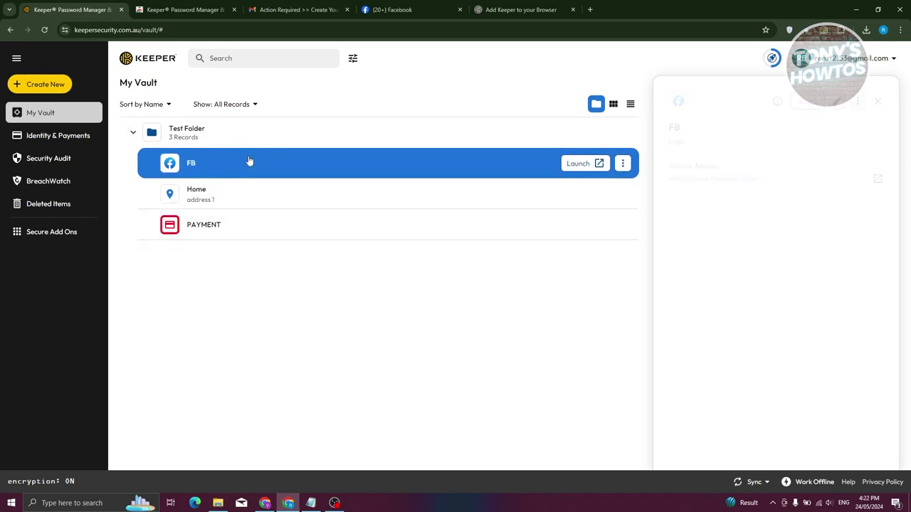
Browse the Payment Cards and Personal Info tabs of Identity & Payments, then open Security Audit.
click(80, 136)
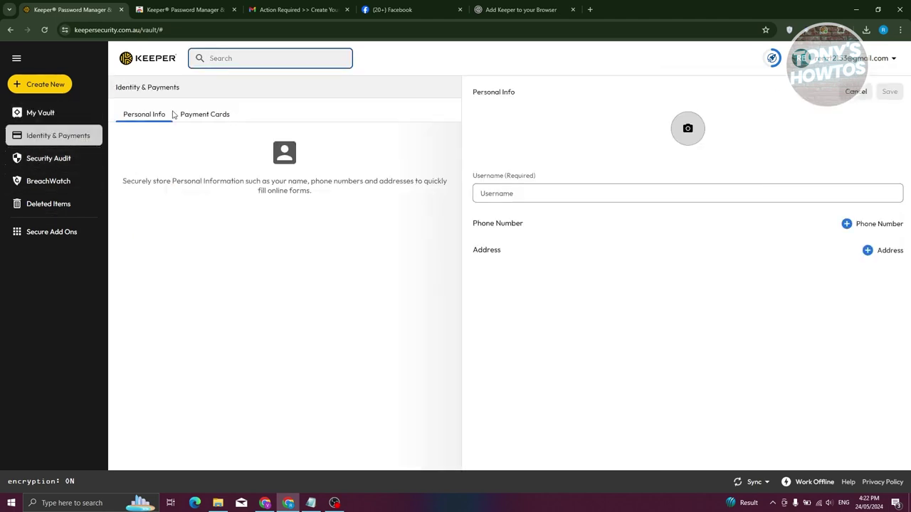
click(222, 117)
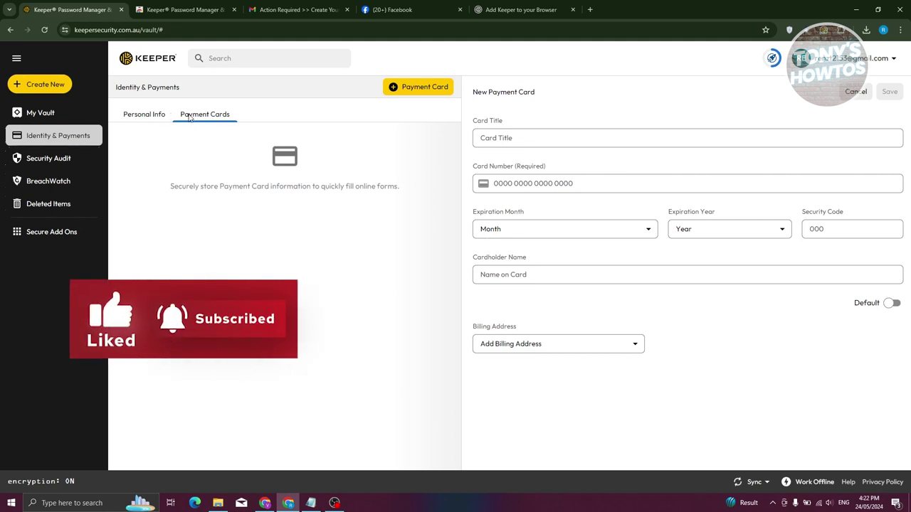
click(531, 140)
click(532, 181)
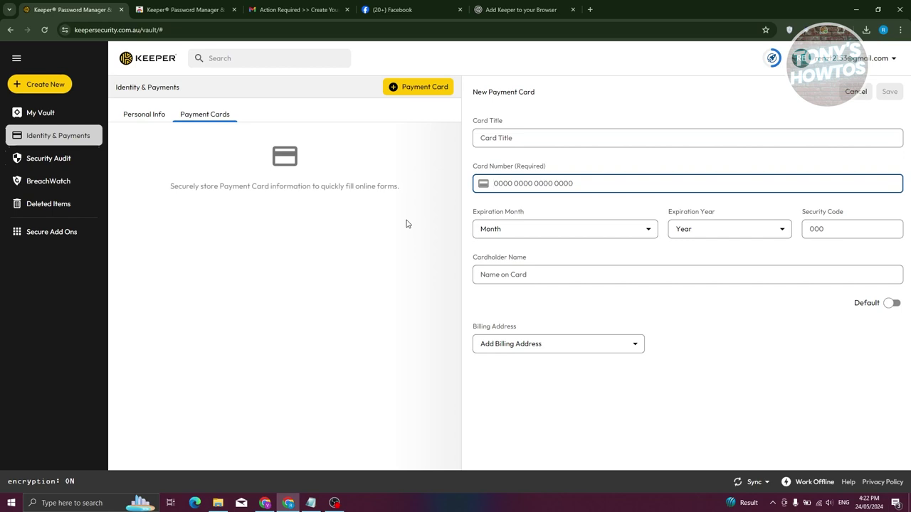
click(146, 115)
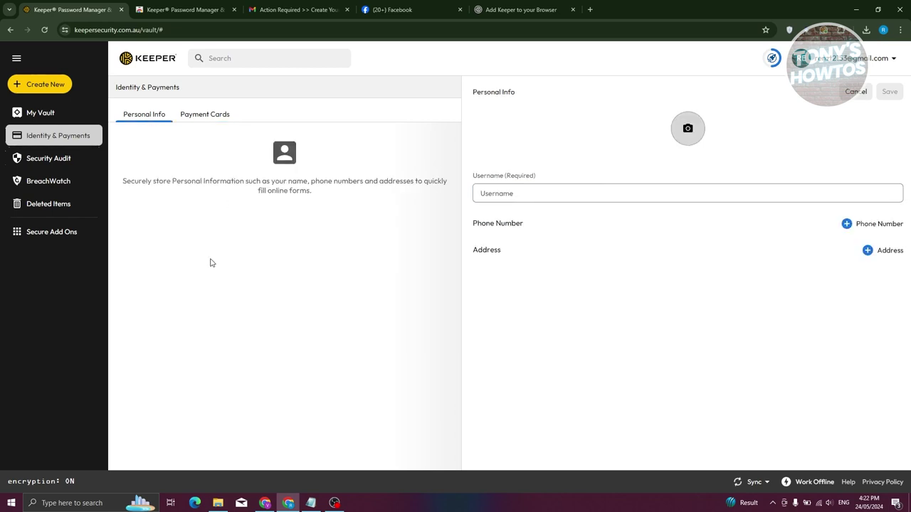
click(198, 117)
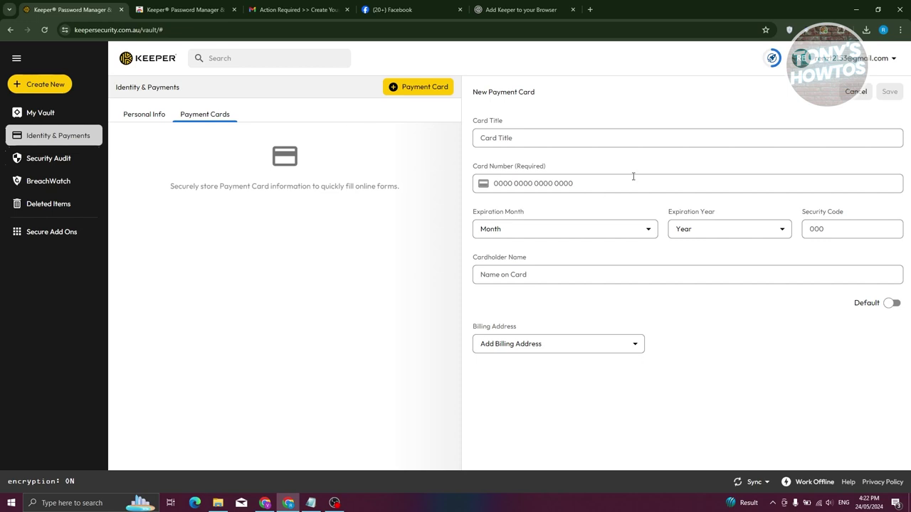
click(74, 163)
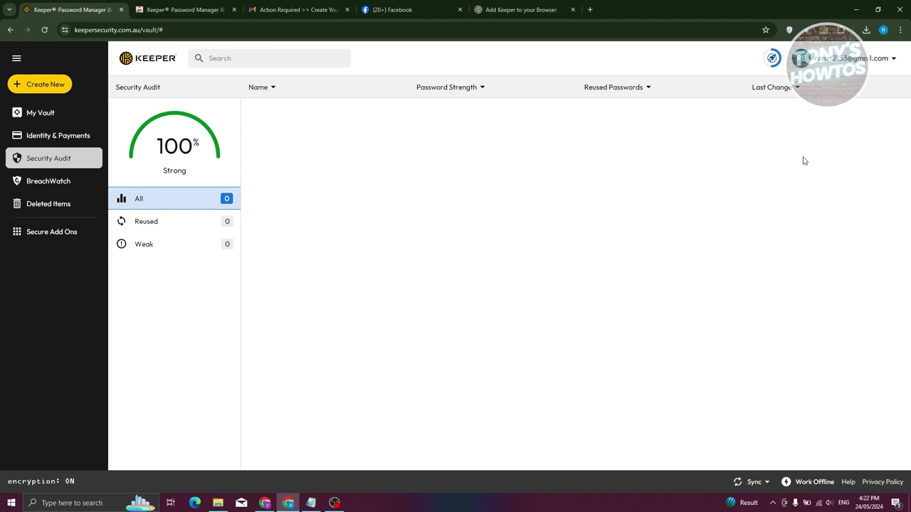
Open BreachWatch, dismiss the Keeper Unlimited offer from Deleted Items, and close the Facebook tab.
click(44, 181)
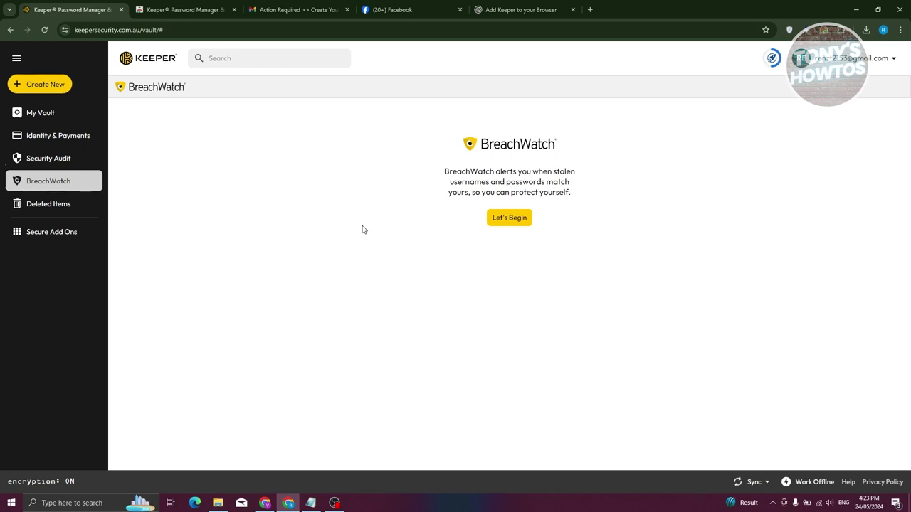
click(47, 203)
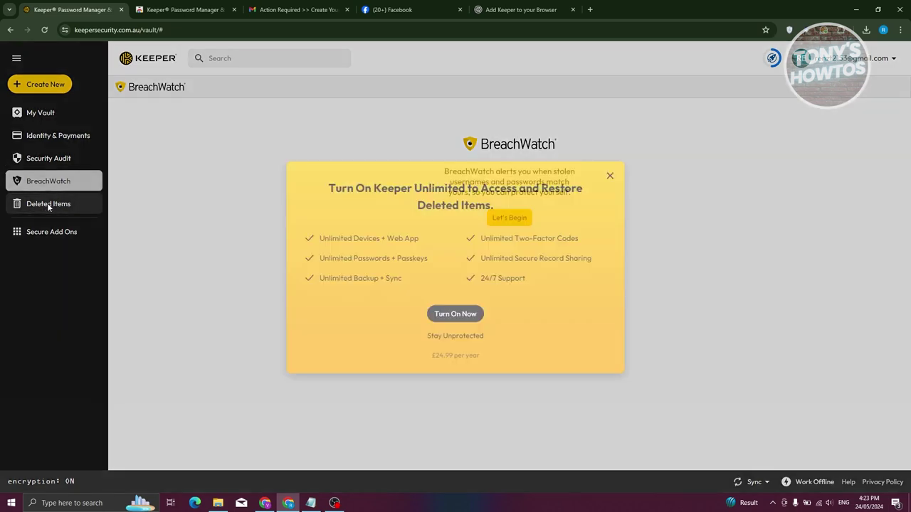
click(610, 176)
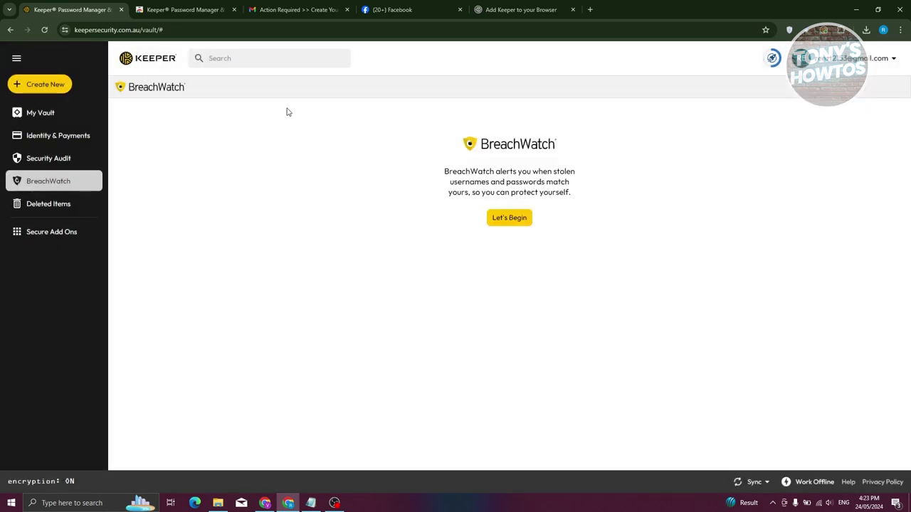
click(460, 9)
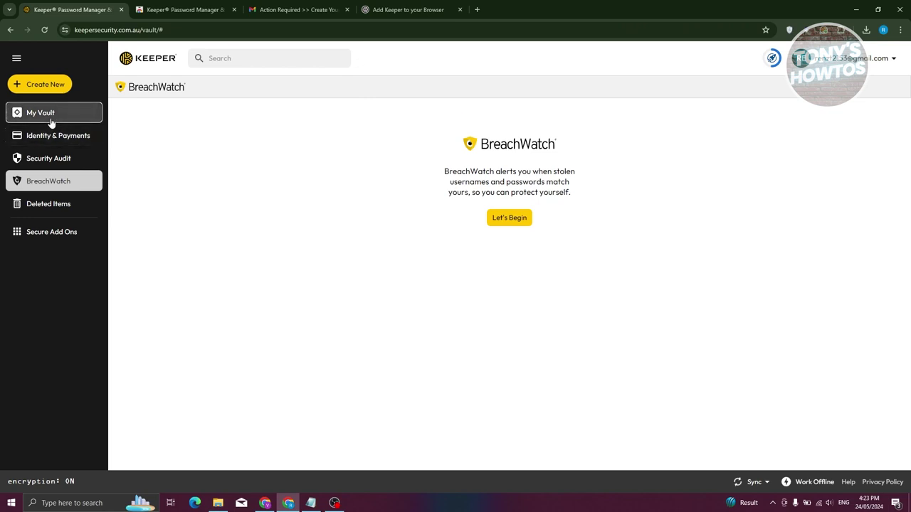